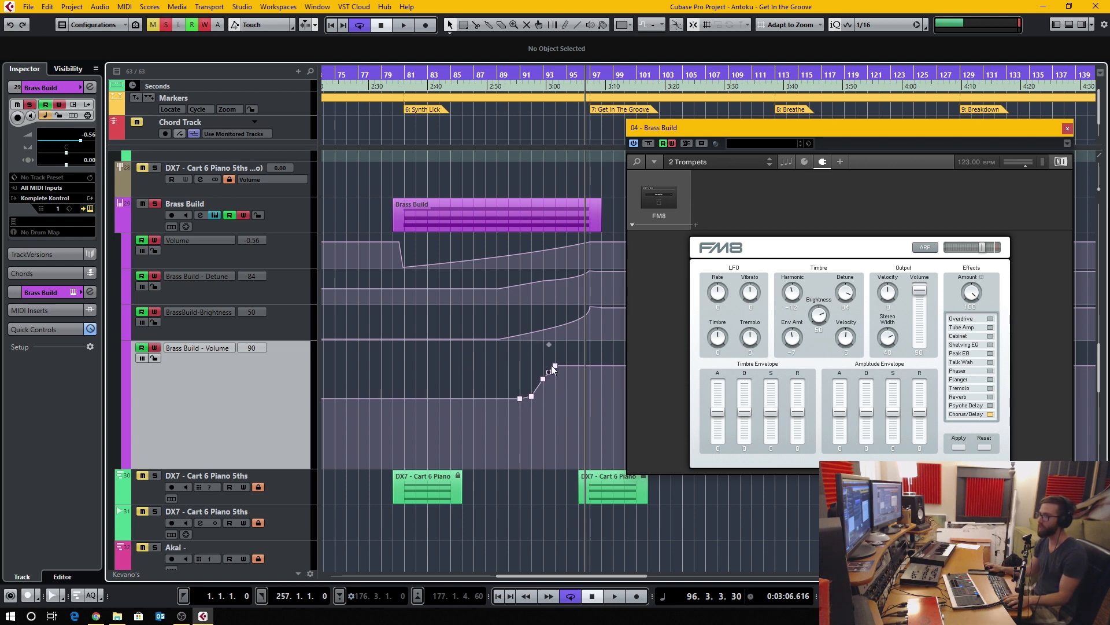
Overwrite the Brass Build volume automation from about bar 90 to 95 by moving FM8's Volume fader during playback.
drag(923, 286, 922, 323)
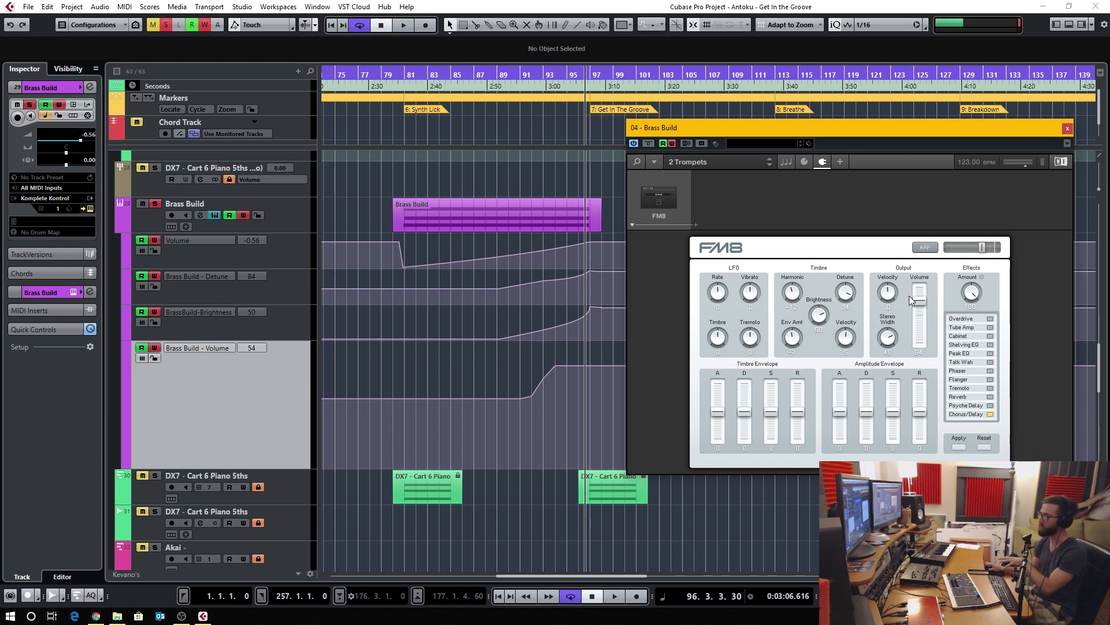
key(space)
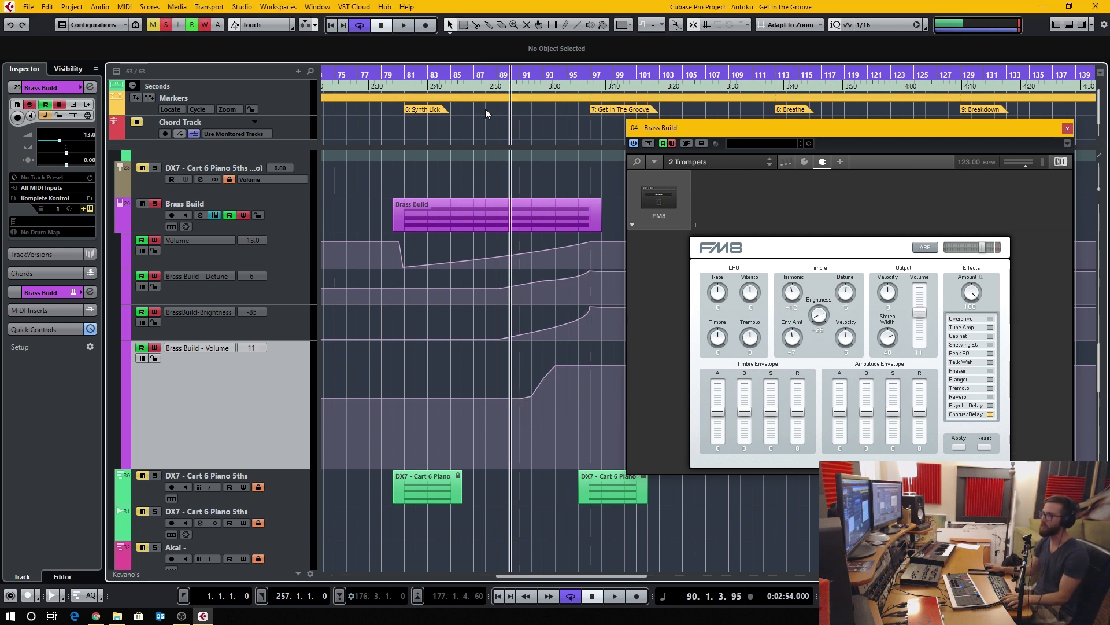
key(space)
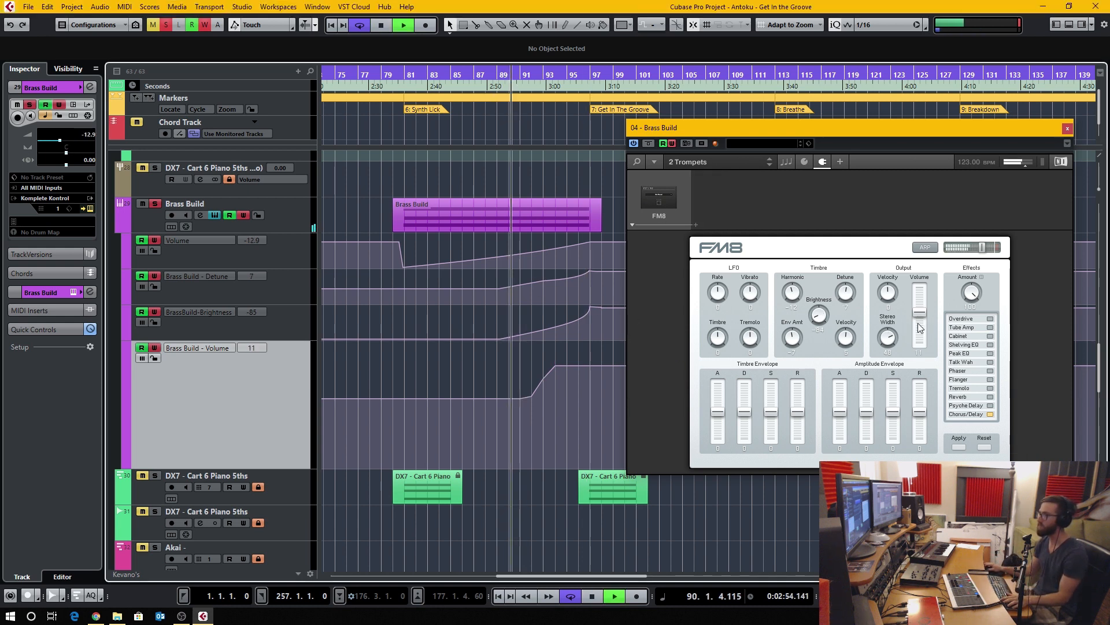
mouse_move(919, 313)
mouse_down()
mouse_move(920, 324)
mouse_move(921, 305)
mouse_up()
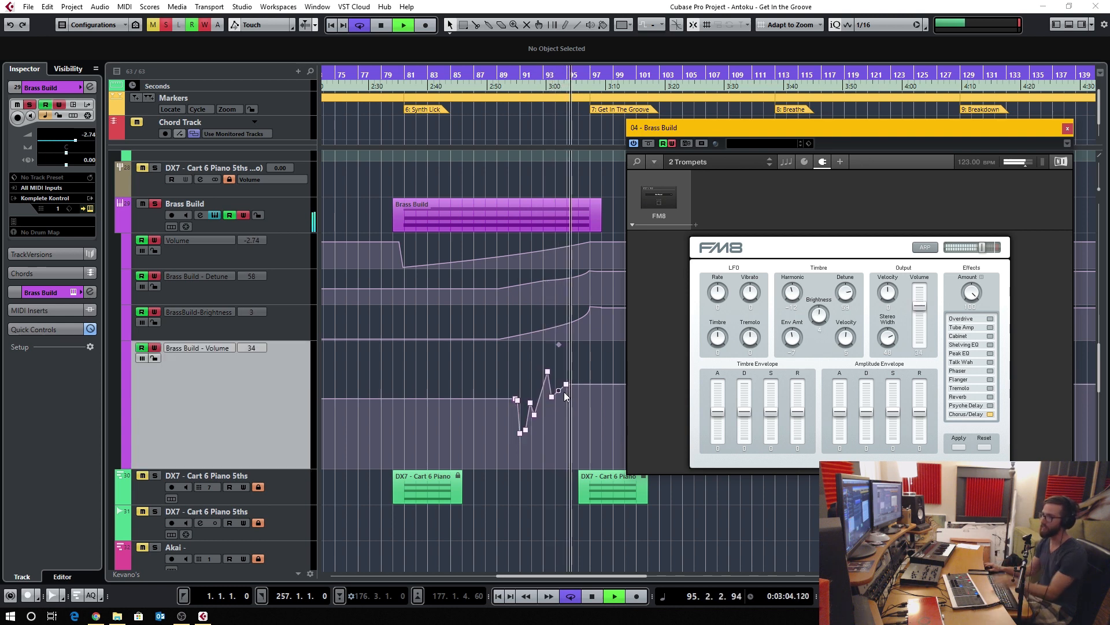
key(space)
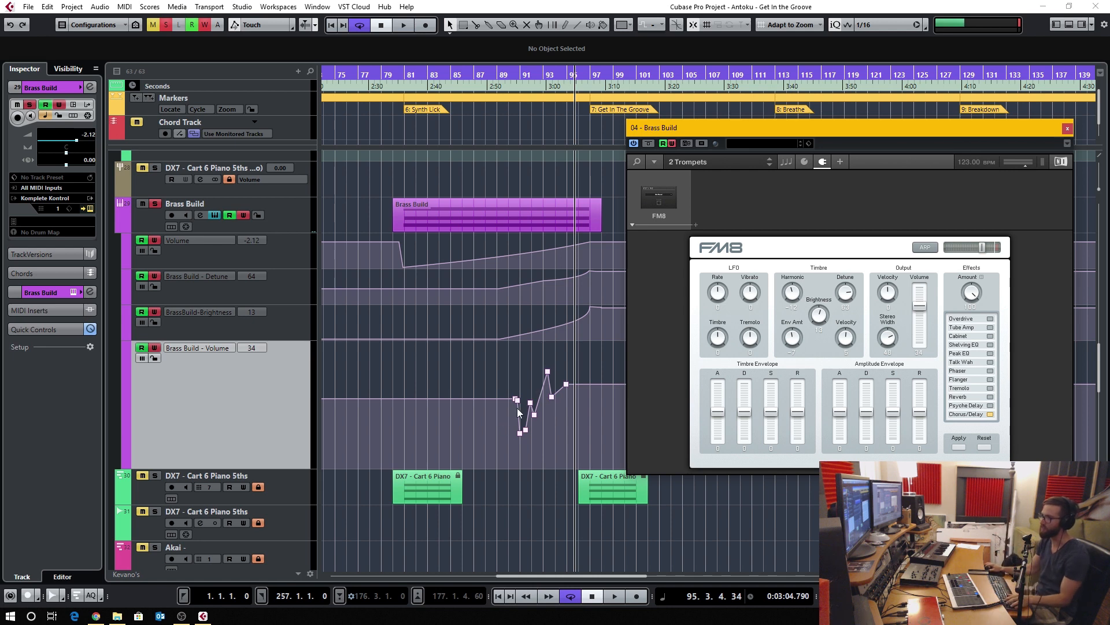
scroll(540, 426, up, 6)
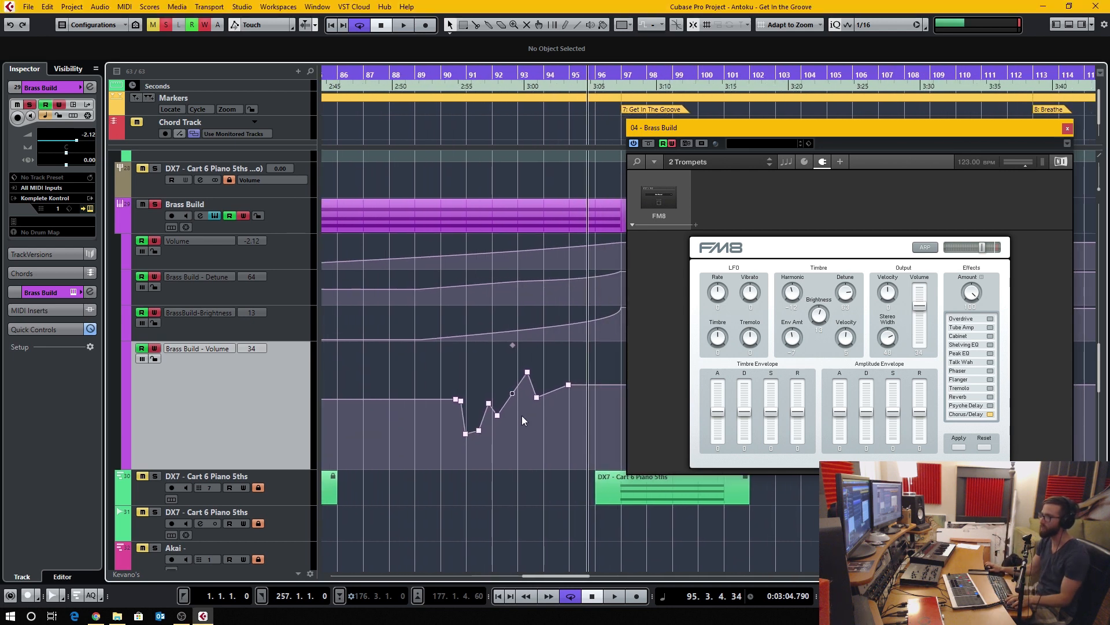
scroll(547, 399, down, 2)
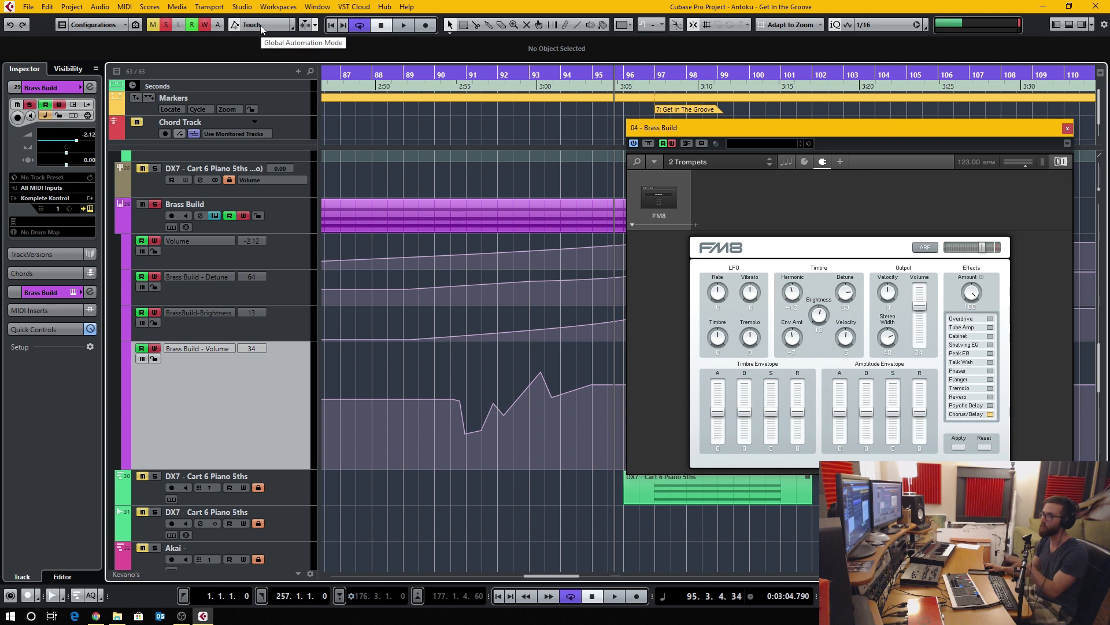
Hide the Automation Mode section of the project toolbar and show it again.
right_click(296, 29)
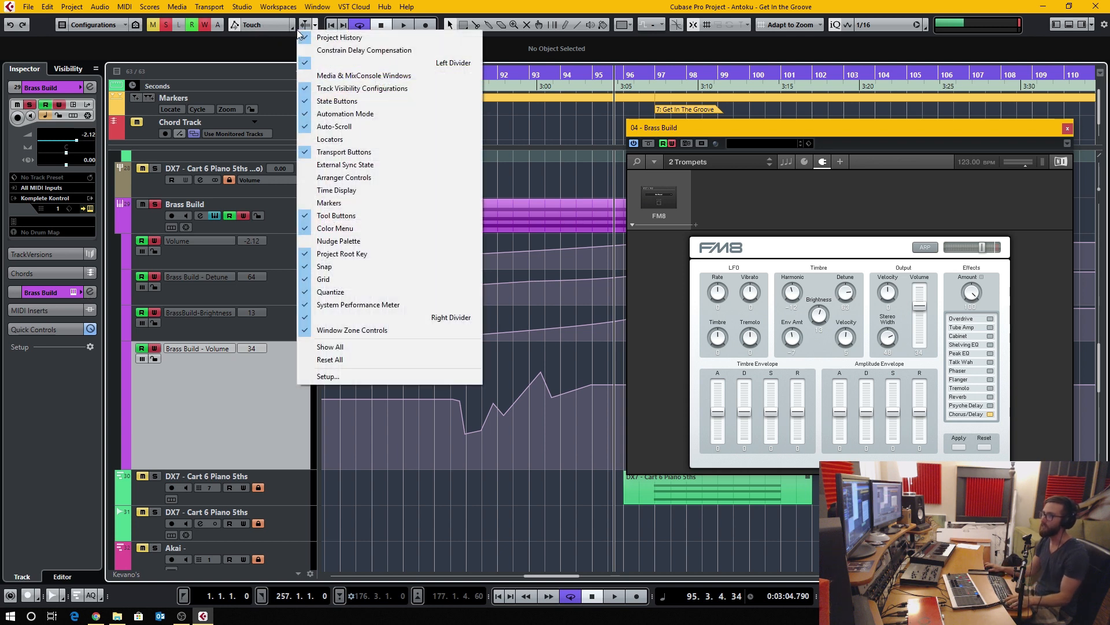
click(362, 114)
right_click(263, 32)
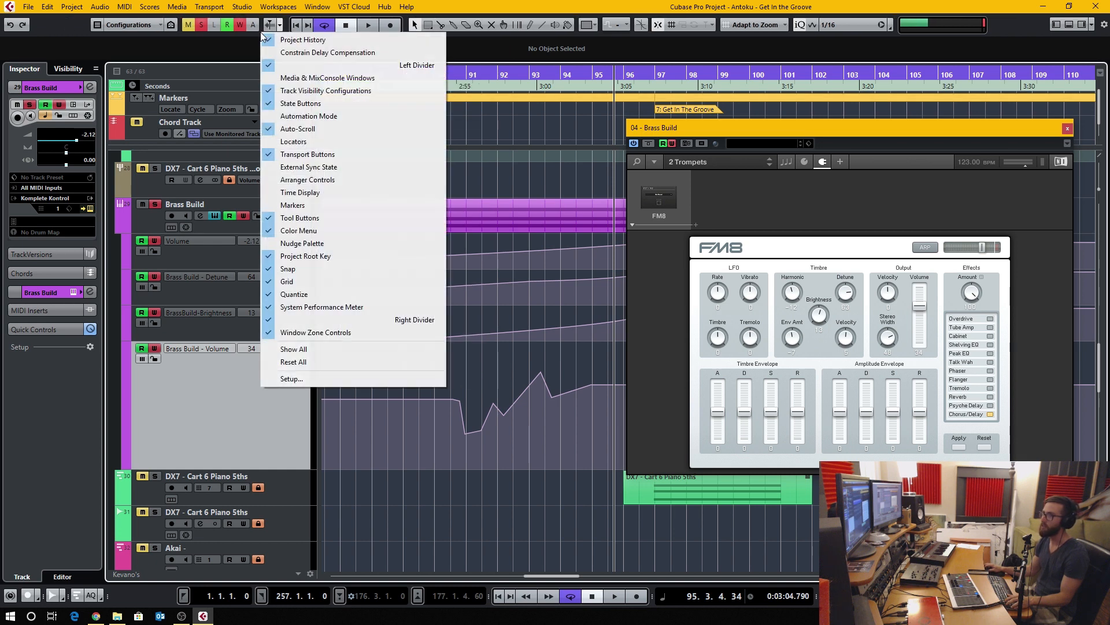
click(307, 116)
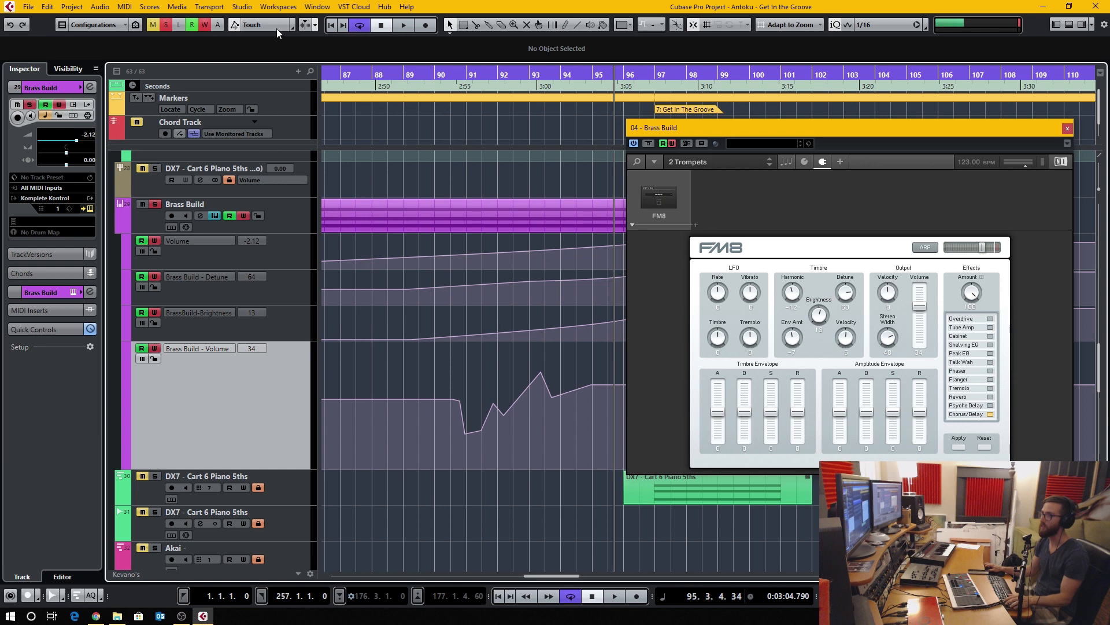
Open the Automation Panel, reposition it over the project and open its automation settings.
click(293, 26)
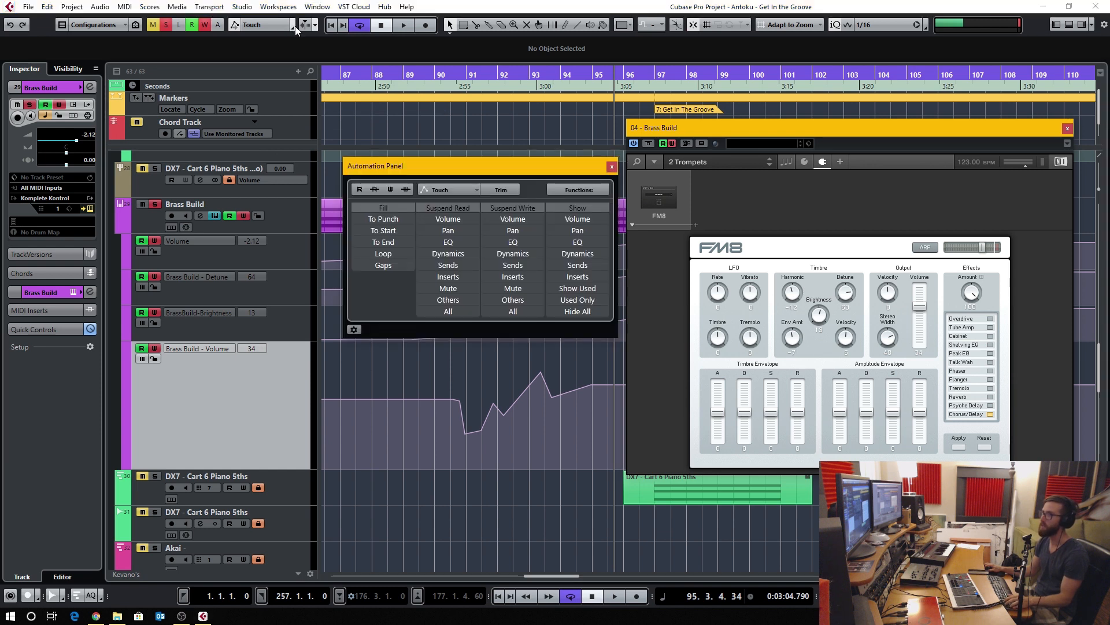
drag(422, 165, 415, 183)
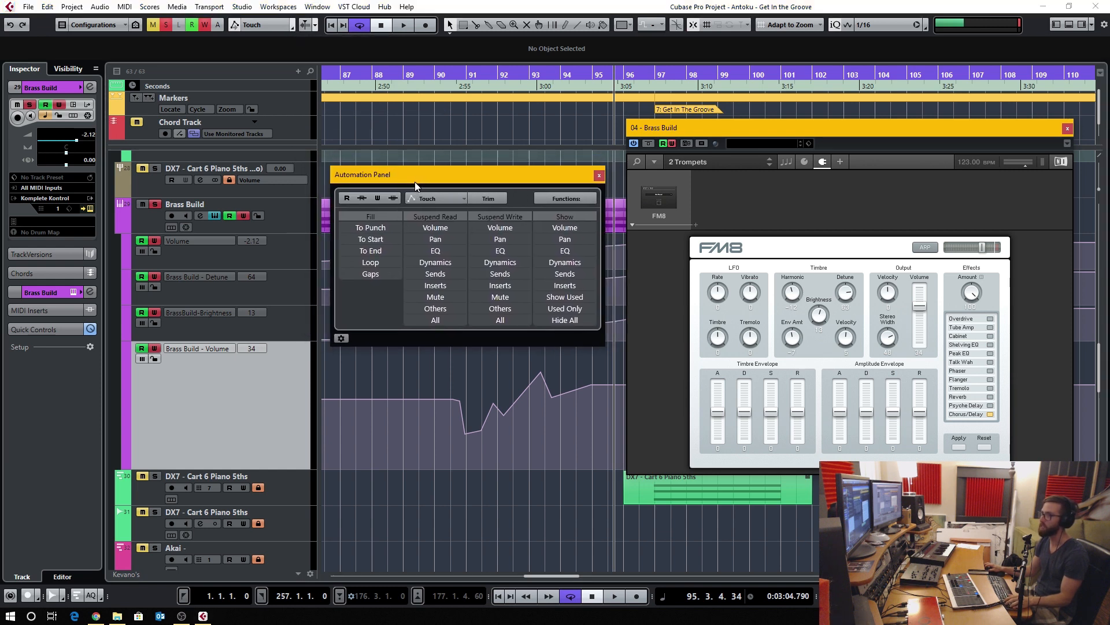
click(342, 339)
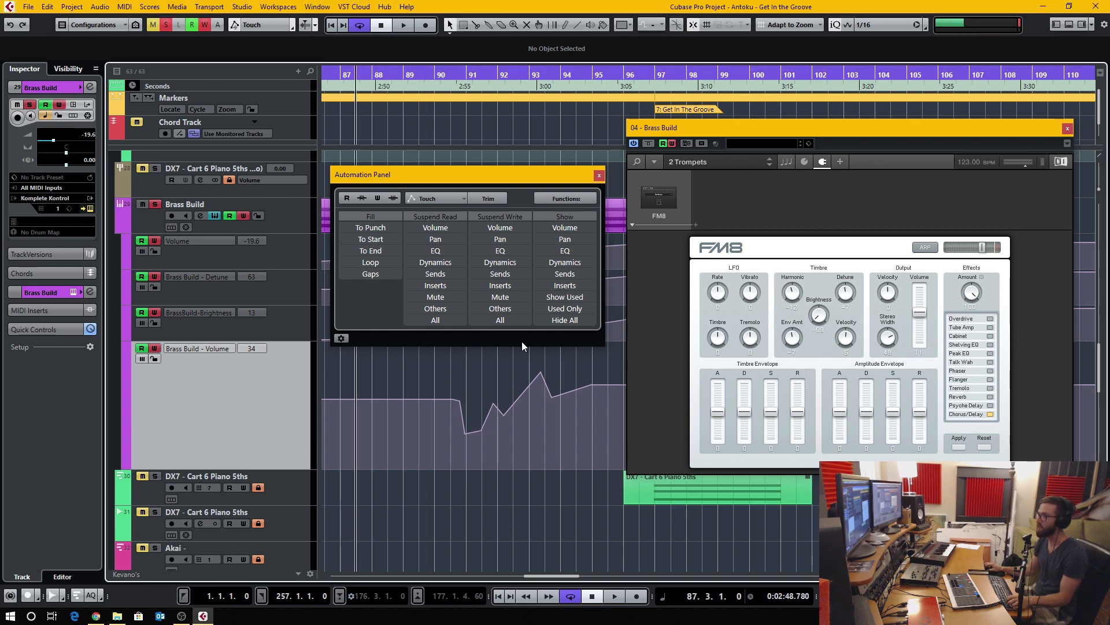
Record another FM8 volume automation pass from about bar 88 to 90 by riding the Volume fader during playback.
key(space)
drag(920, 312, 922, 330)
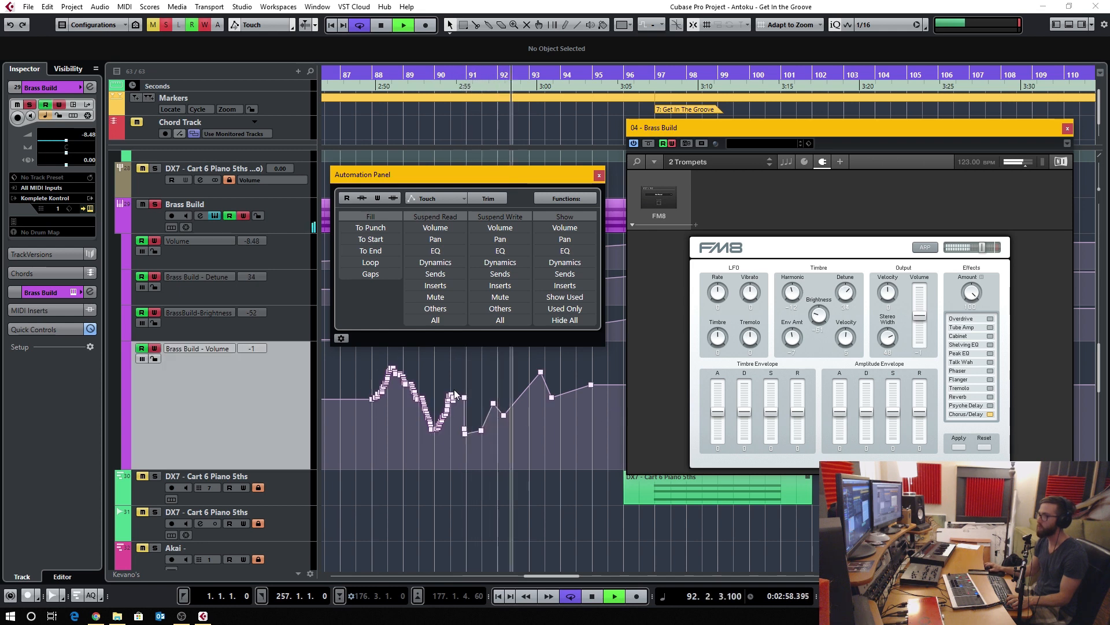
key(space)
Examine how densely the automation points of the new volume pass are spaced compared with the earlier pass.
scroll(434, 439, up, 6)
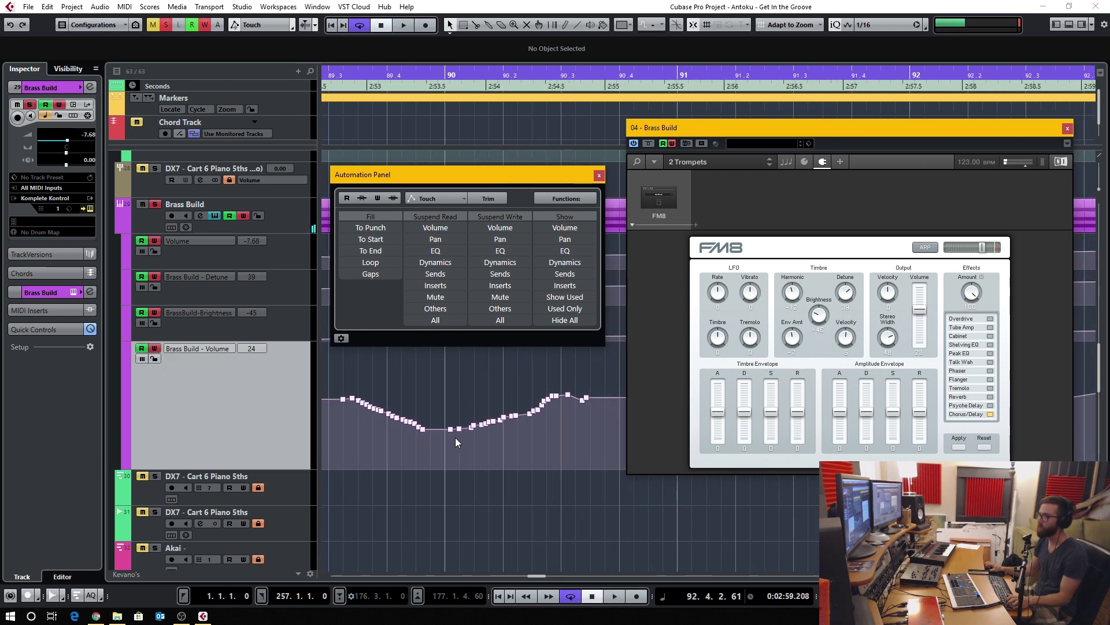
scroll(457, 437, up, 4)
scroll(521, 436, down, 2)
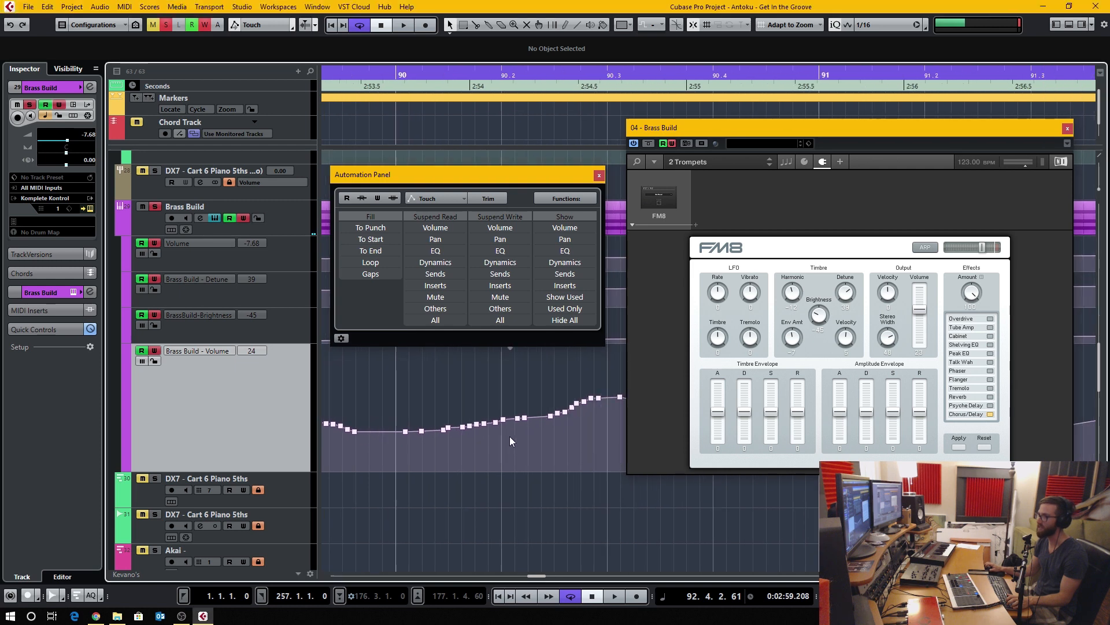
scroll(452, 438, left, 5)
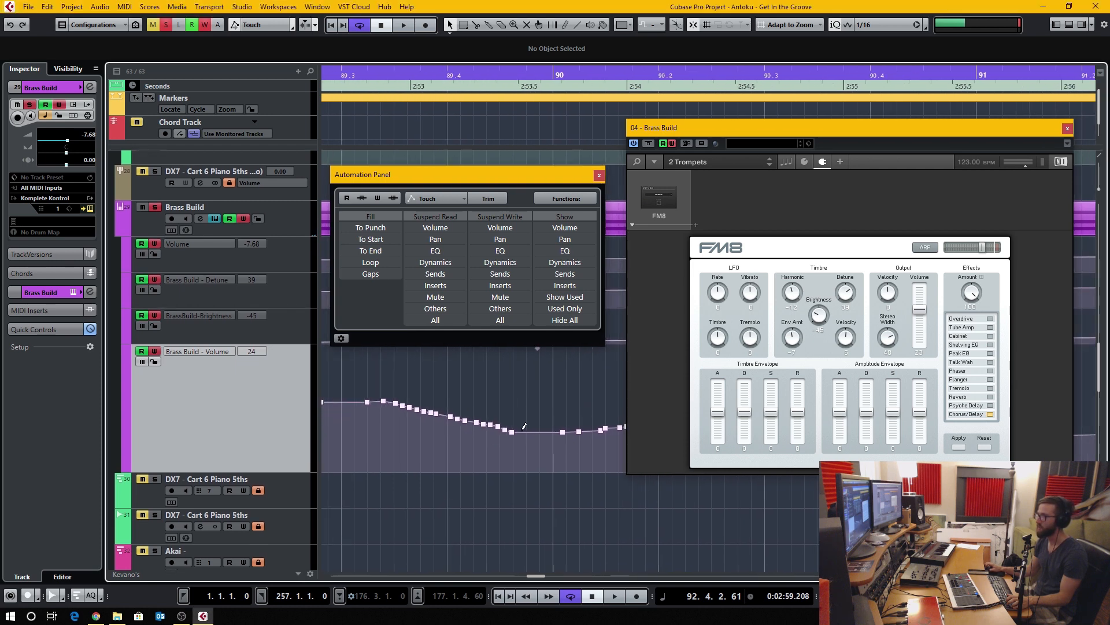
scroll(569, 432, down, 10)
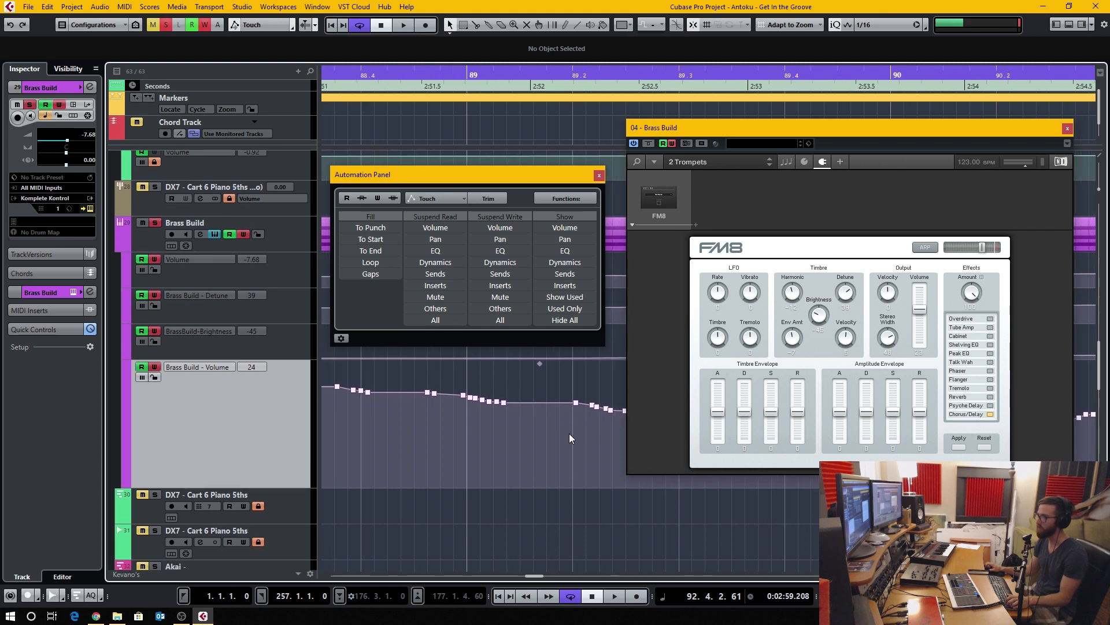
scroll(506, 433, down, 5)
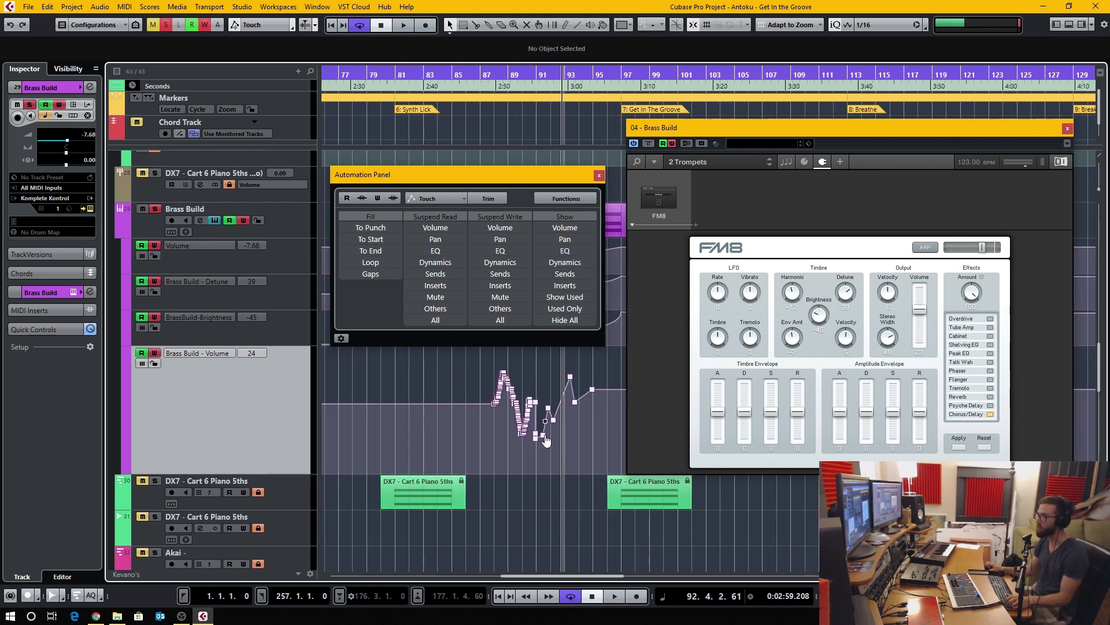
scroll(556, 412, up, 8)
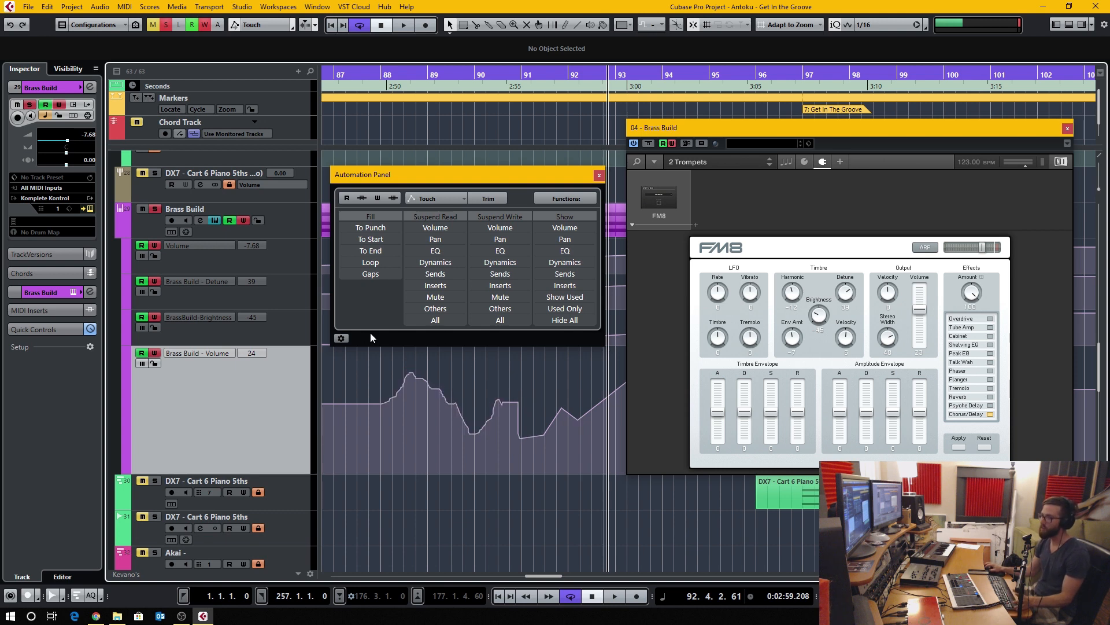
Play from bar 86 while moving FM8's Tremolo knob to record automation, and unfold the Tremolo lane under Brass Build.
drag(456, 74, 350, 71)
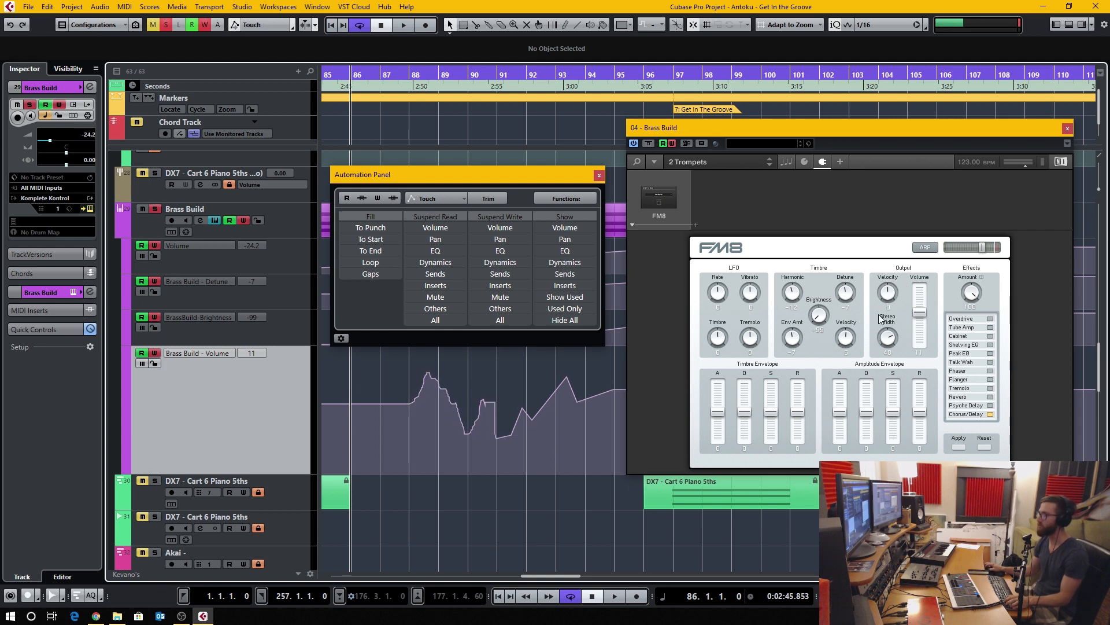
key(space)
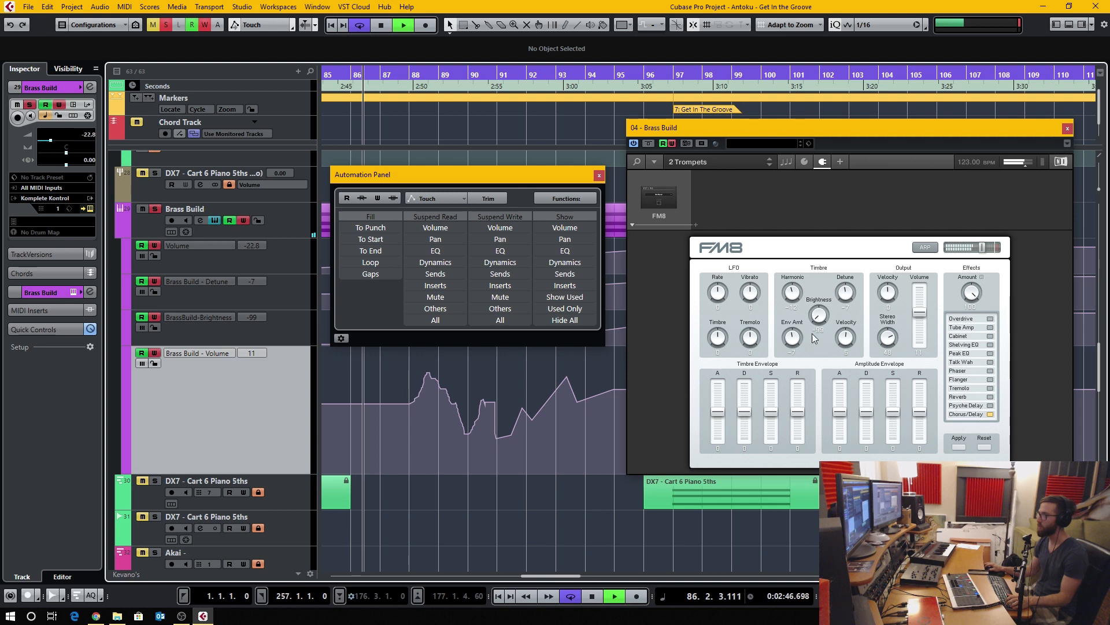
drag(751, 341, 752, 318)
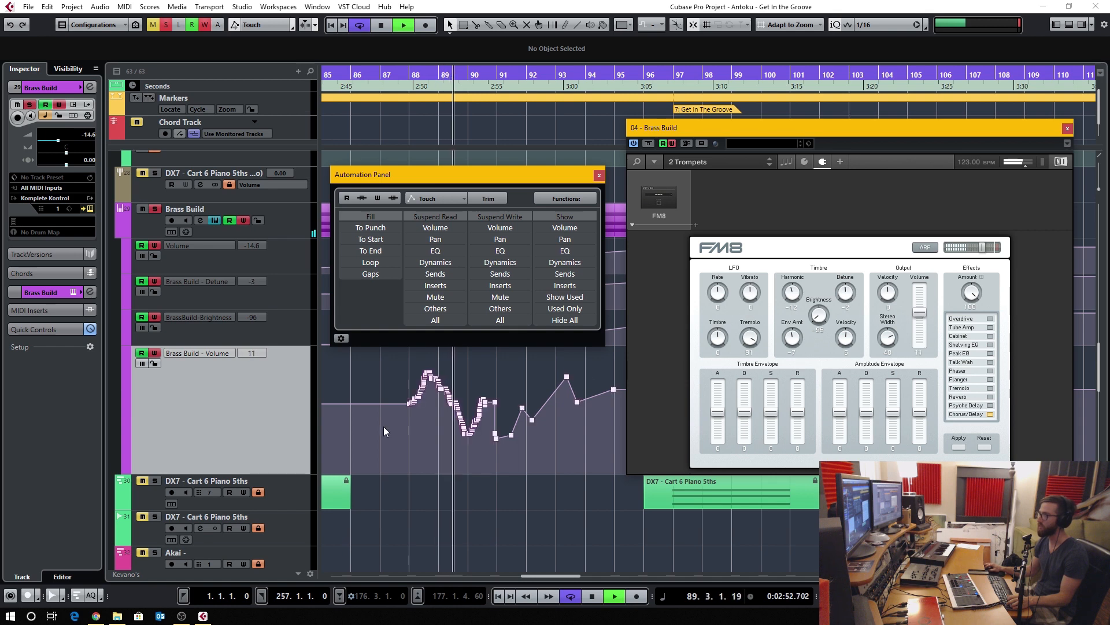
key(space)
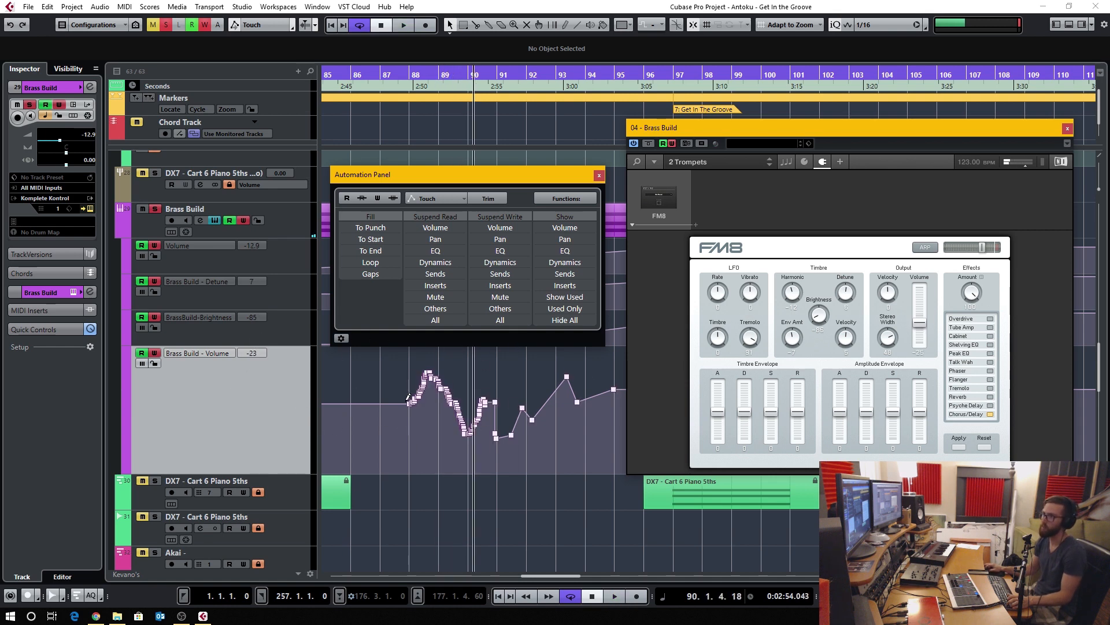
click(126, 471)
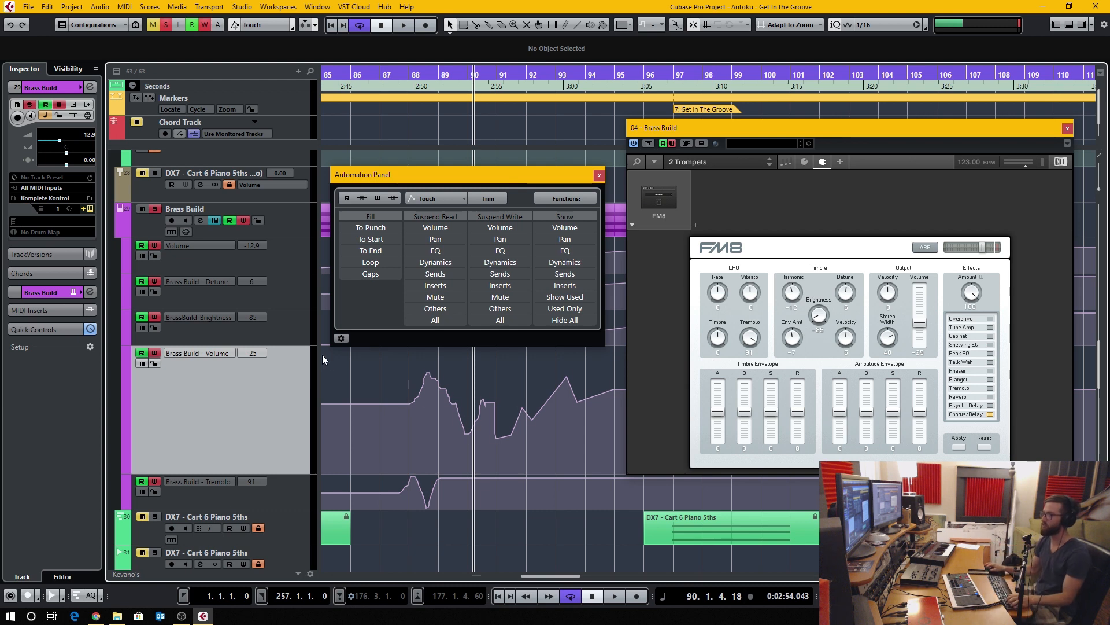
Enable Reveal Parameter on Write in the automation settings.
click(341, 339)
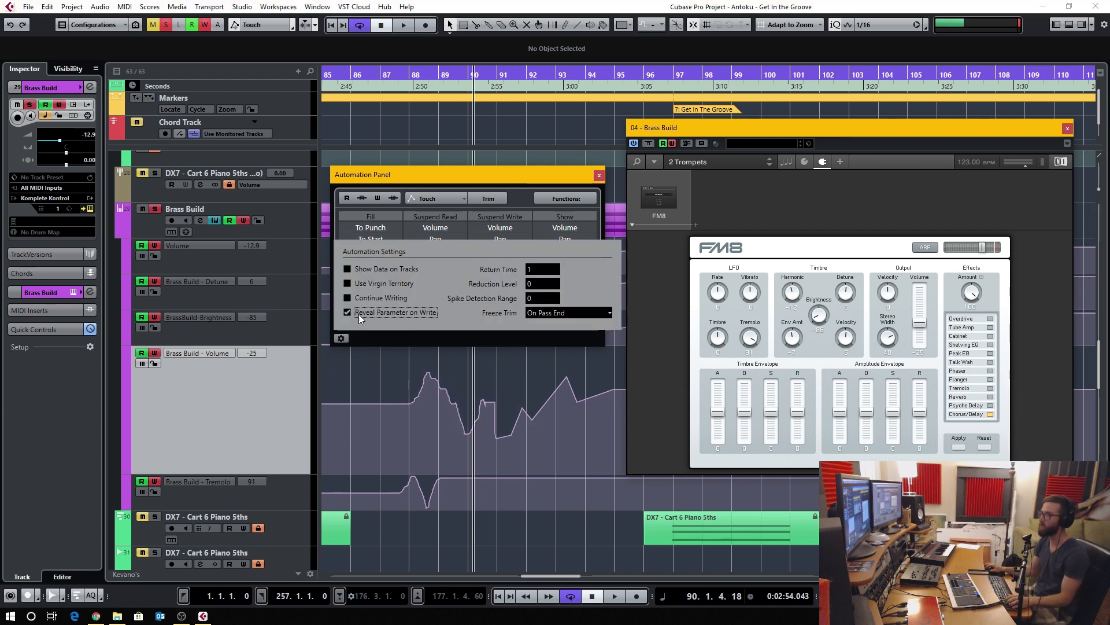
click(362, 441)
Remove the Tremolo automation and its lane from the Brass Build track.
click(222, 479)
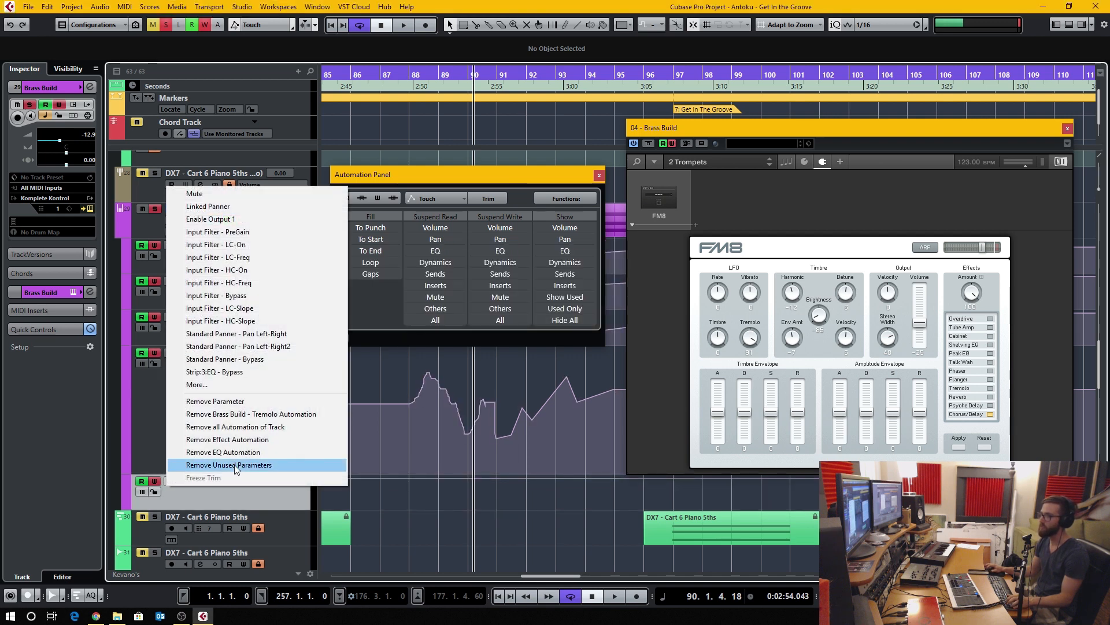
click(235, 466)
click(530, 334)
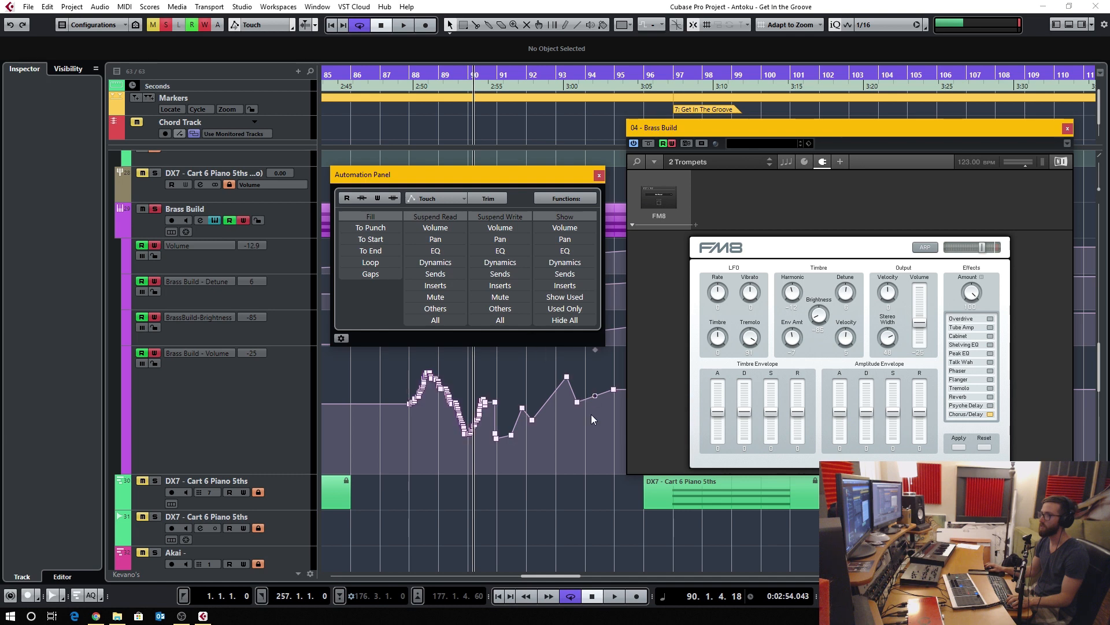
Record FM8 Tremolo and Timbre automation during playback from bar 90, close the Automation Panel and stop playback.
key(space)
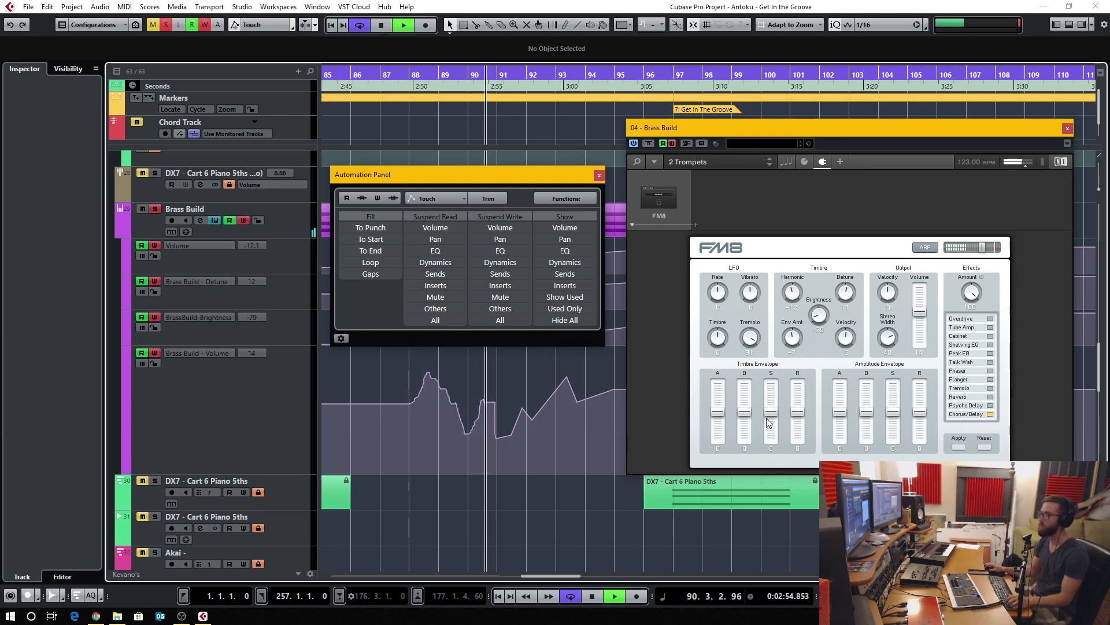
mouse_move(743, 340)
mouse_down()
mouse_move(745, 358)
mouse_move(745, 342)
mouse_move(717, 339)
mouse_up()
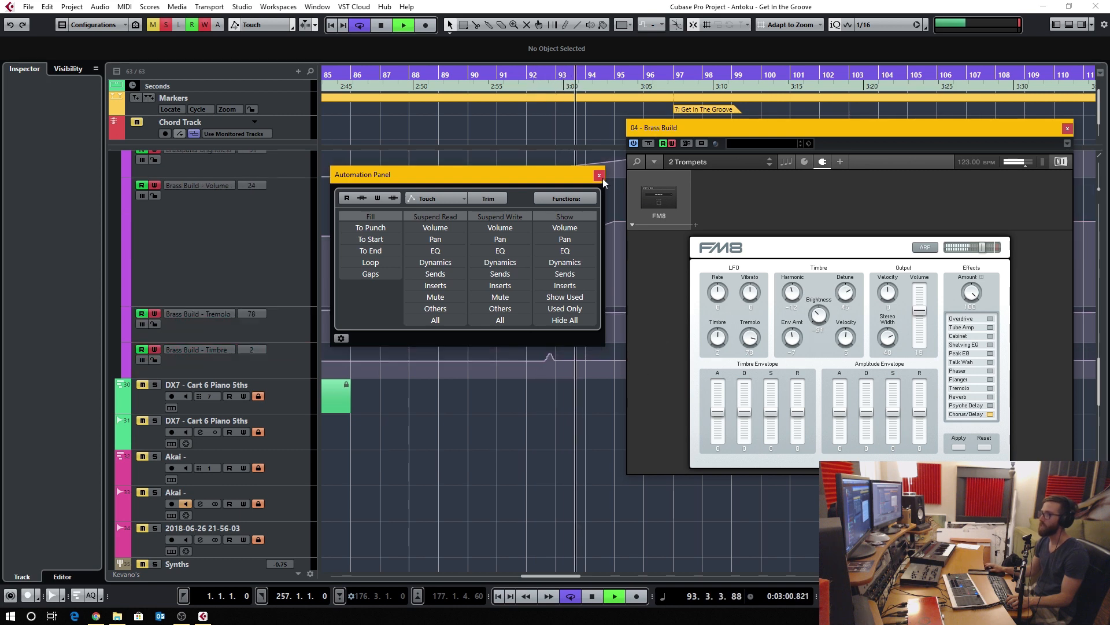
click(599, 175)
scroll(549, 374, up, 2)
key(space)
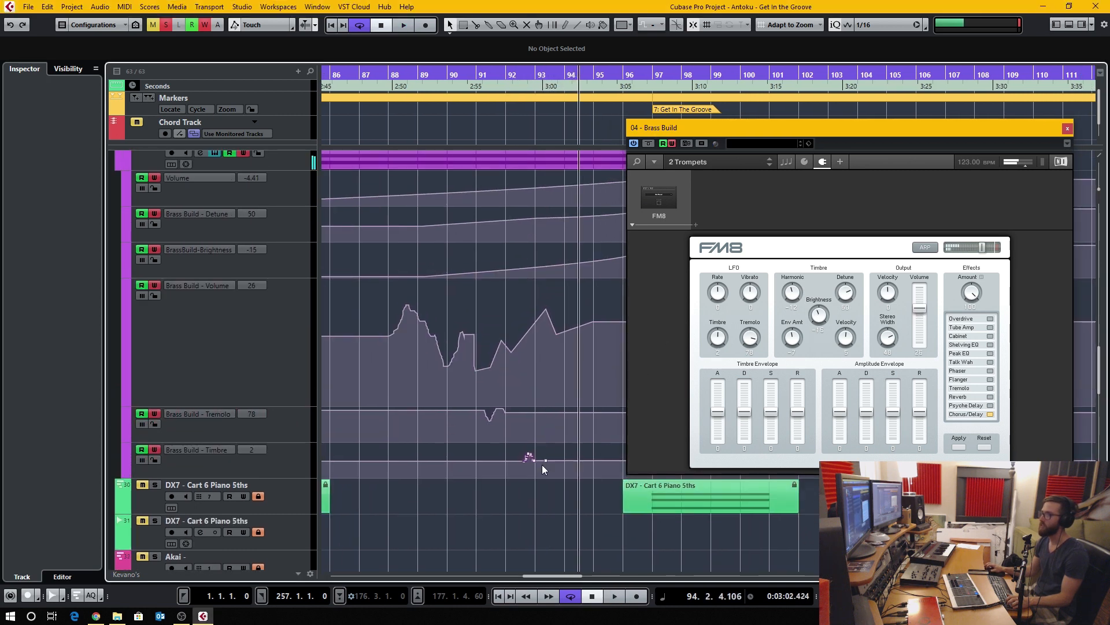
Reopen the Automation Panel and enable Show Data on Tracks in its settings.
click(303, 24)
click(347, 340)
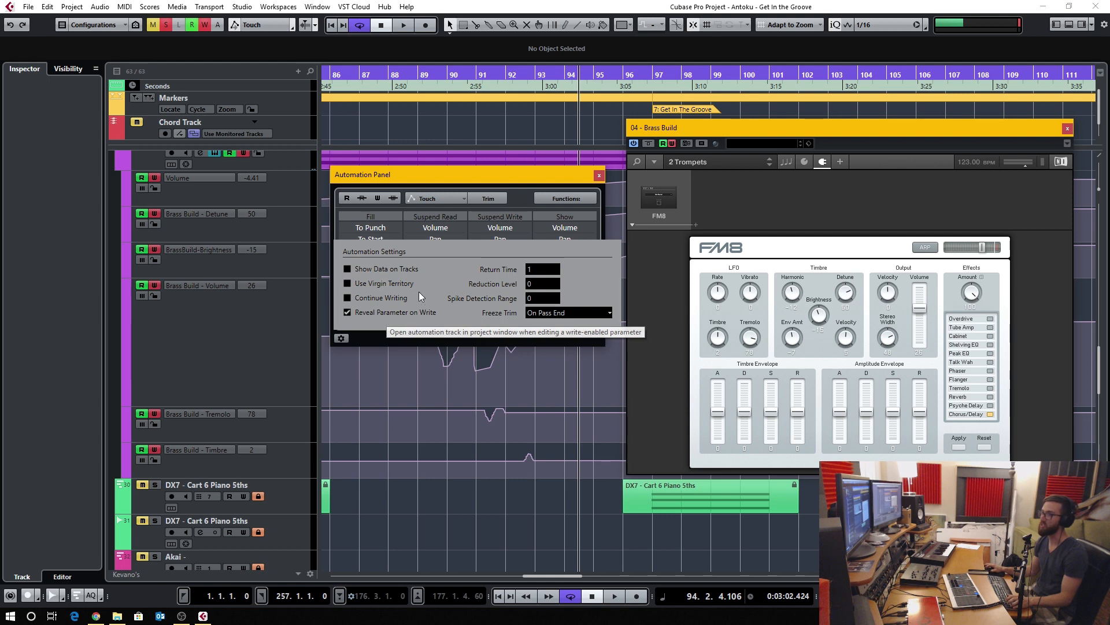
click(396, 269)
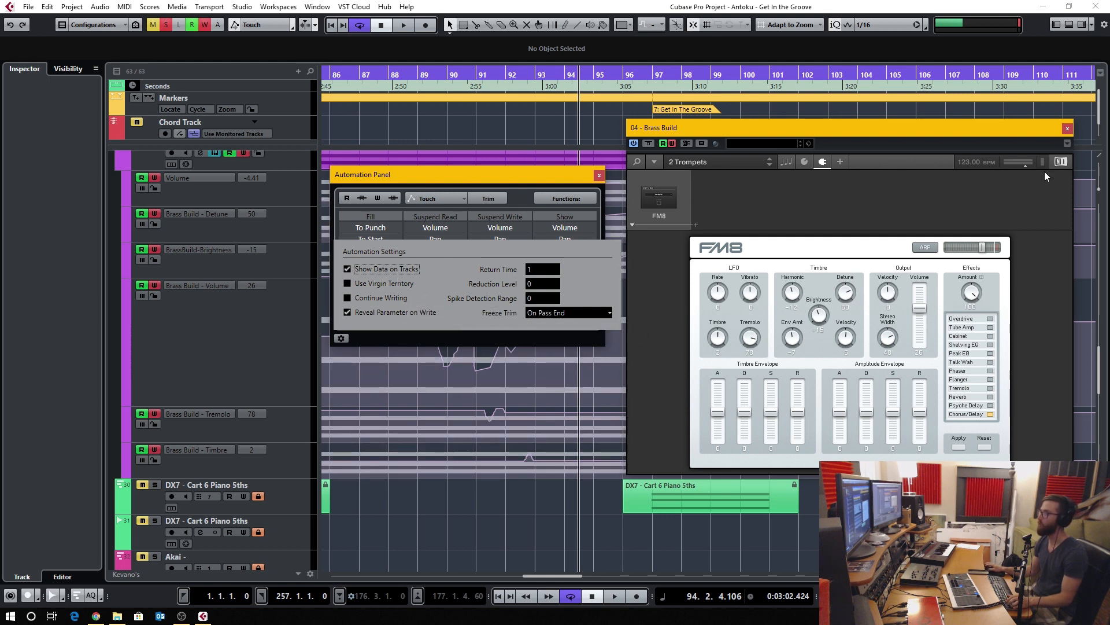
Close the Brass Build instrument window and move the Automation Panel away from the automation lanes.
click(1066, 129)
click(1067, 129)
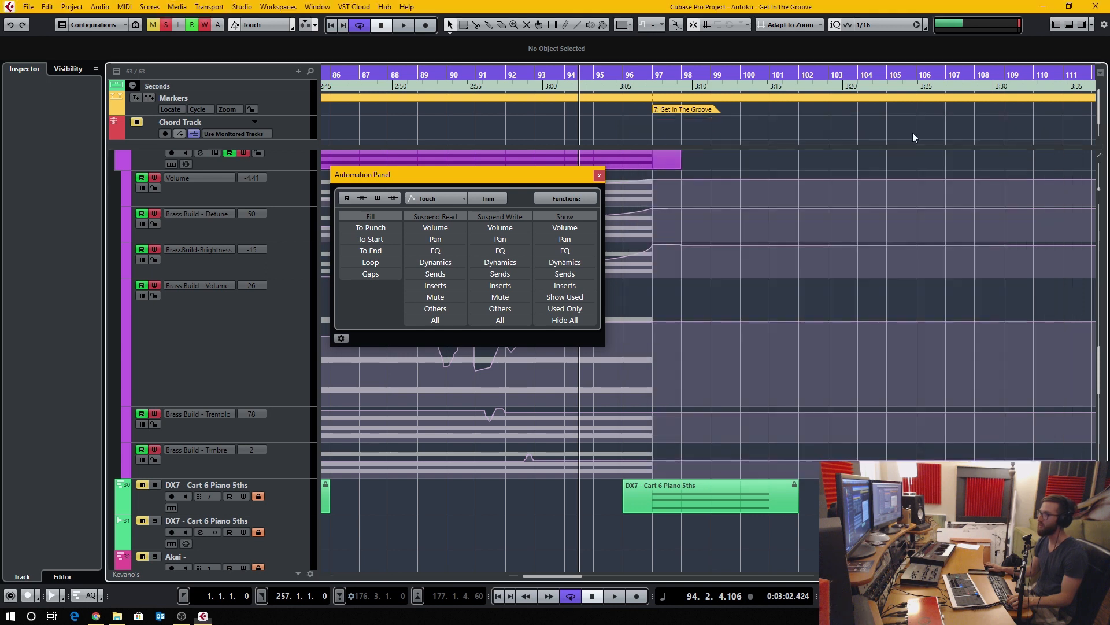
drag(545, 176, 781, 184)
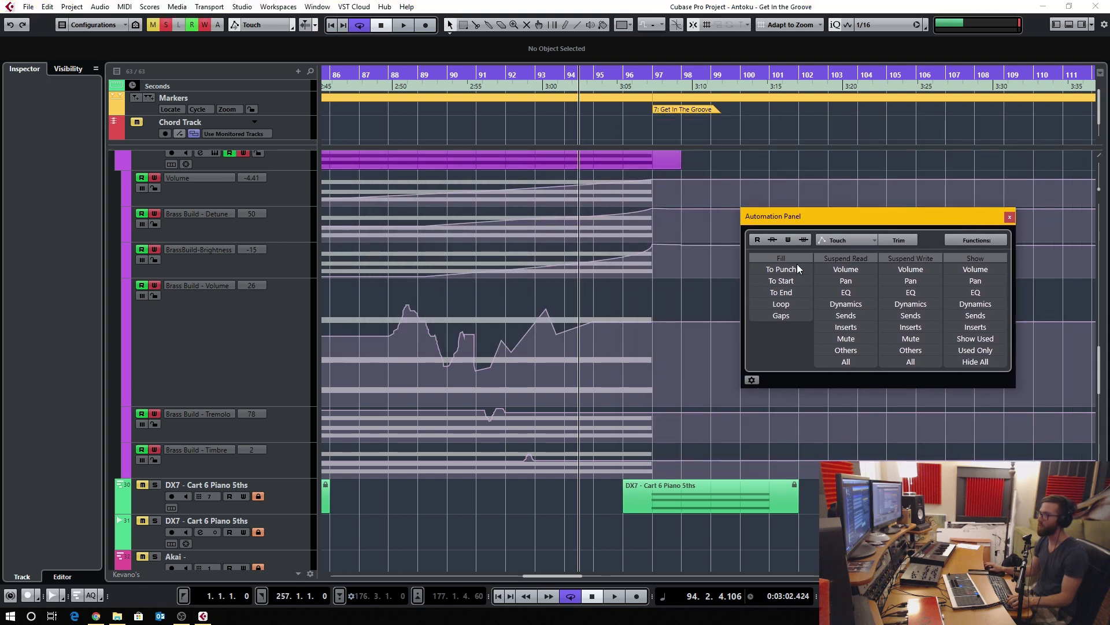
Switch Show Data on Tracks off and back on in the automation settings to compare the Brass Build lanes.
click(752, 379)
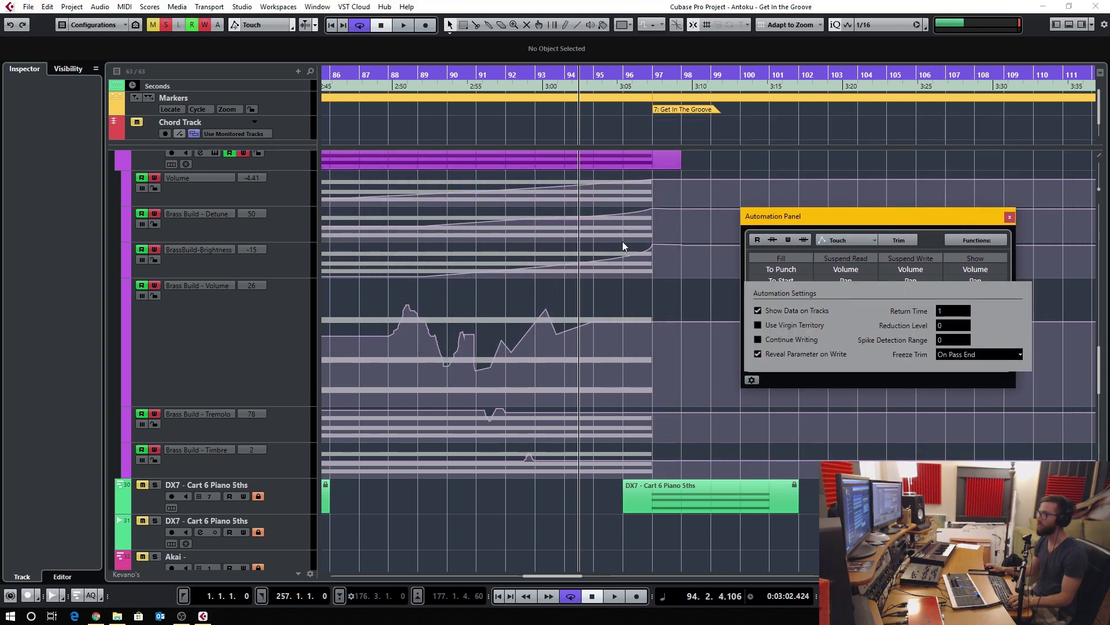
scroll(599, 276, up, 1)
scroll(599, 276, down, 3)
scroll(543, 261, up, 2)
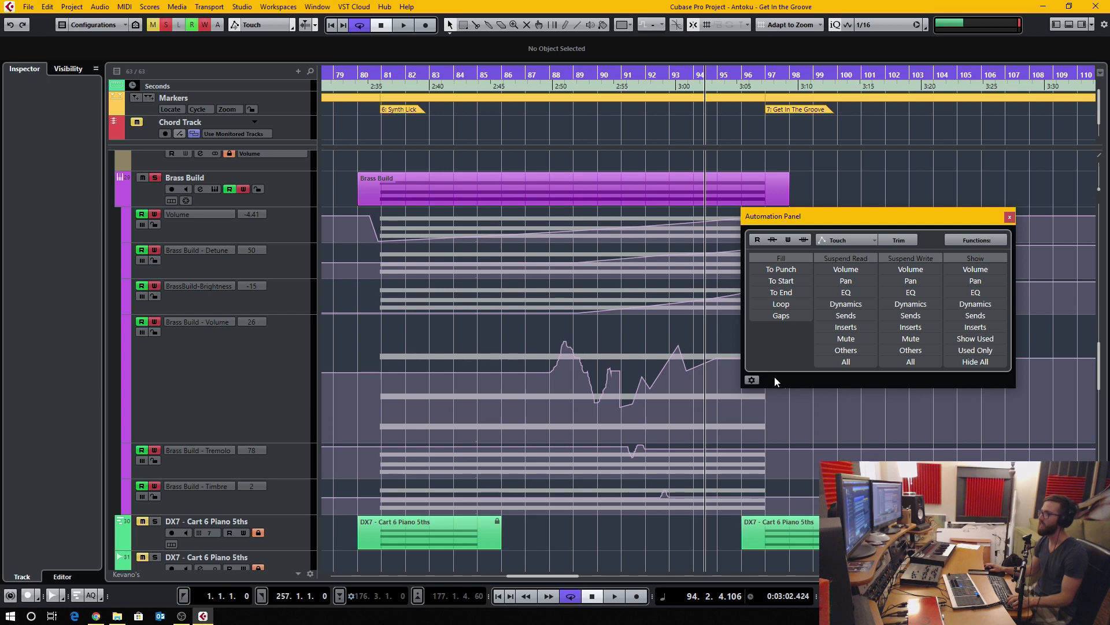
click(752, 379)
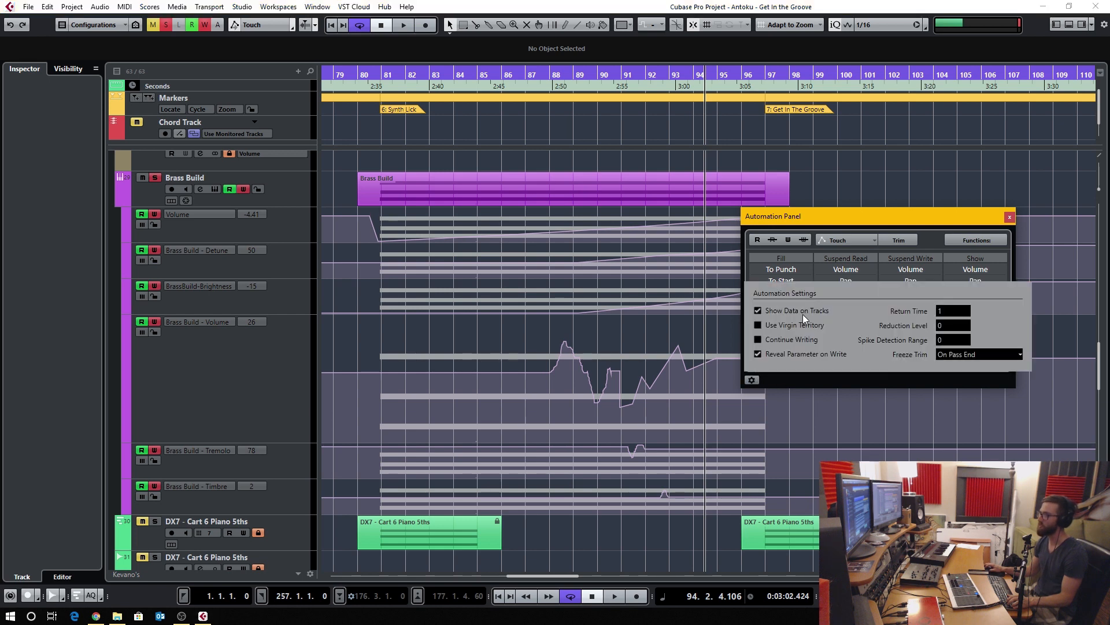
click(806, 313)
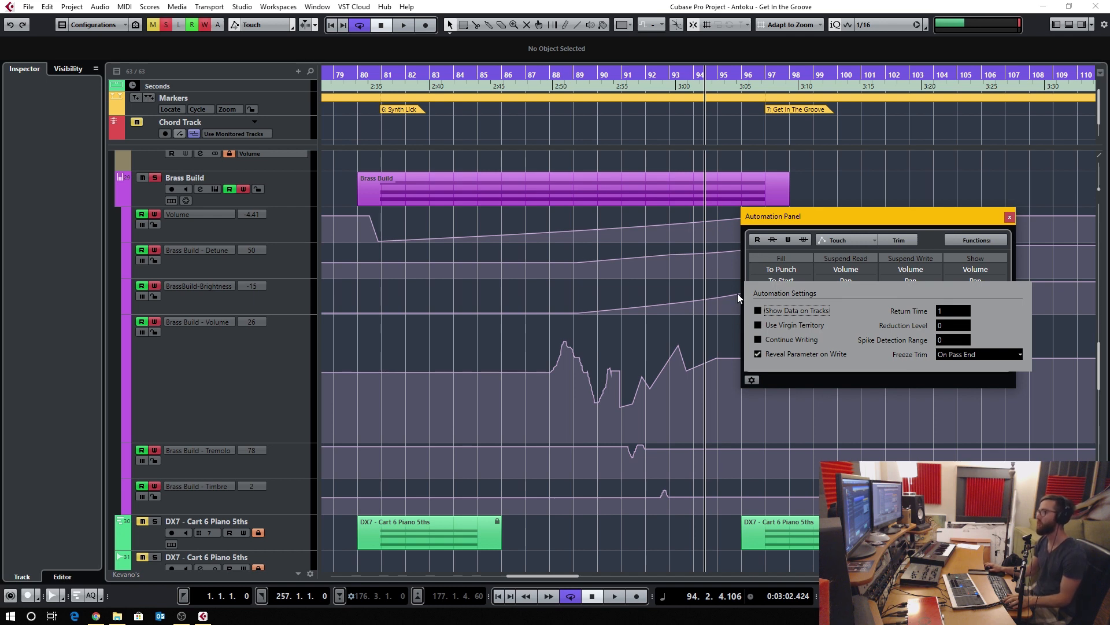
click(757, 311)
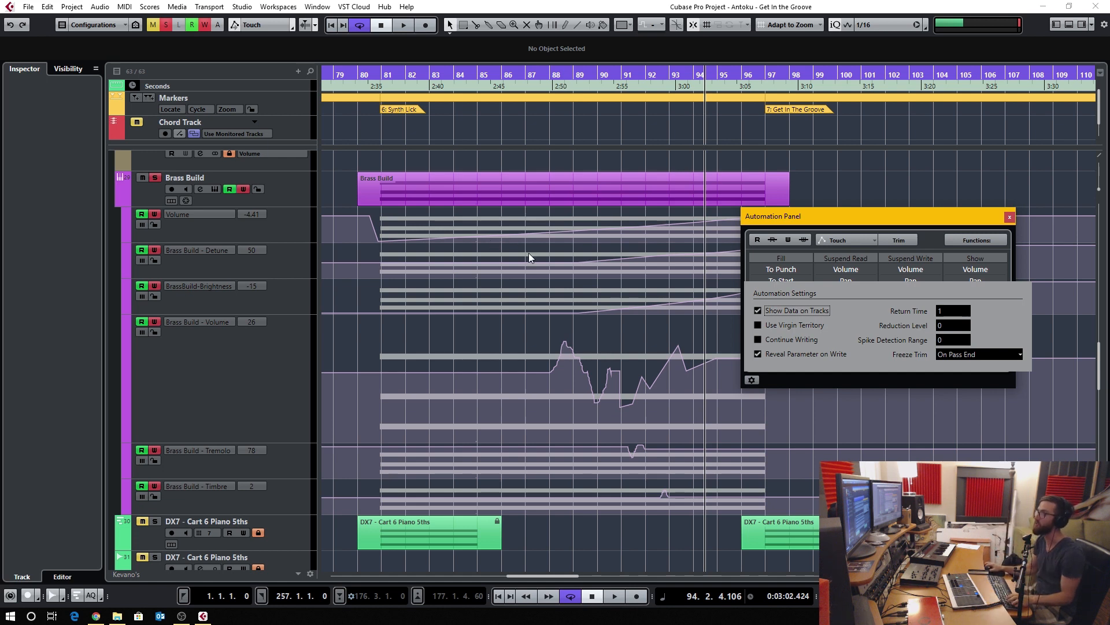
Disable Show Data on Tracks in the Automation Panel's settings.
scroll(630, 303, down, 5)
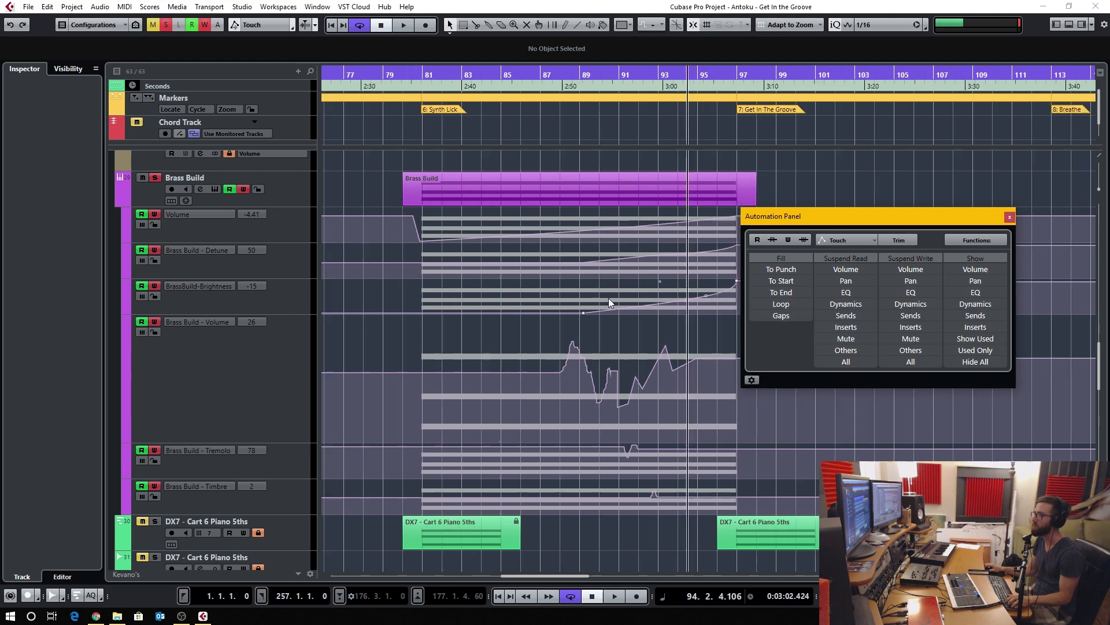
scroll(619, 307, down, 4)
scroll(658, 318, down, 3)
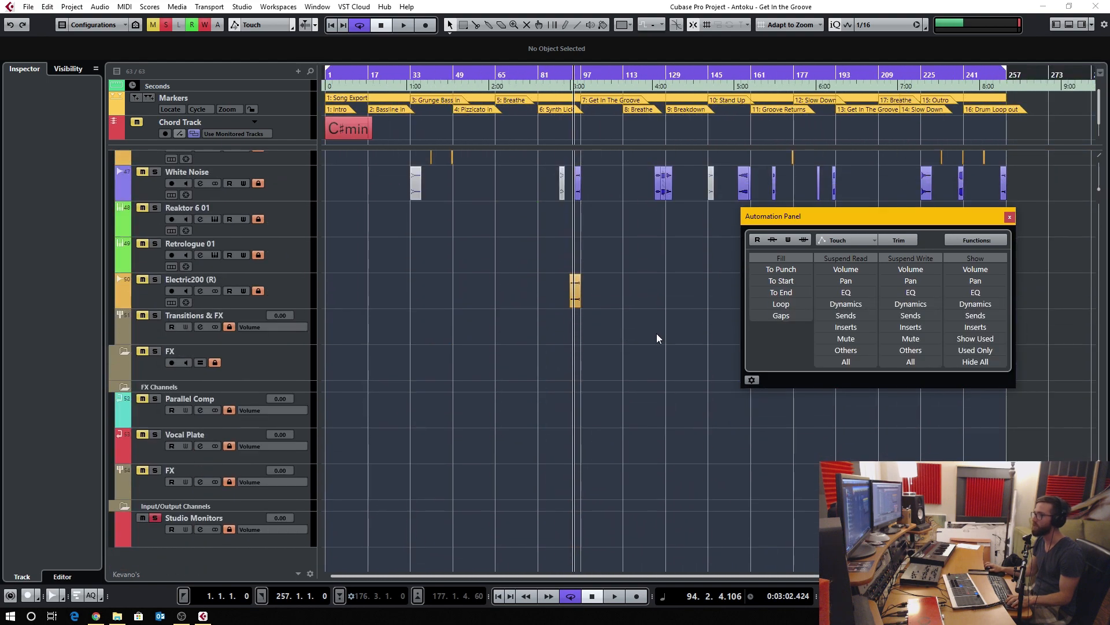
scroll(657, 333, up, 8)
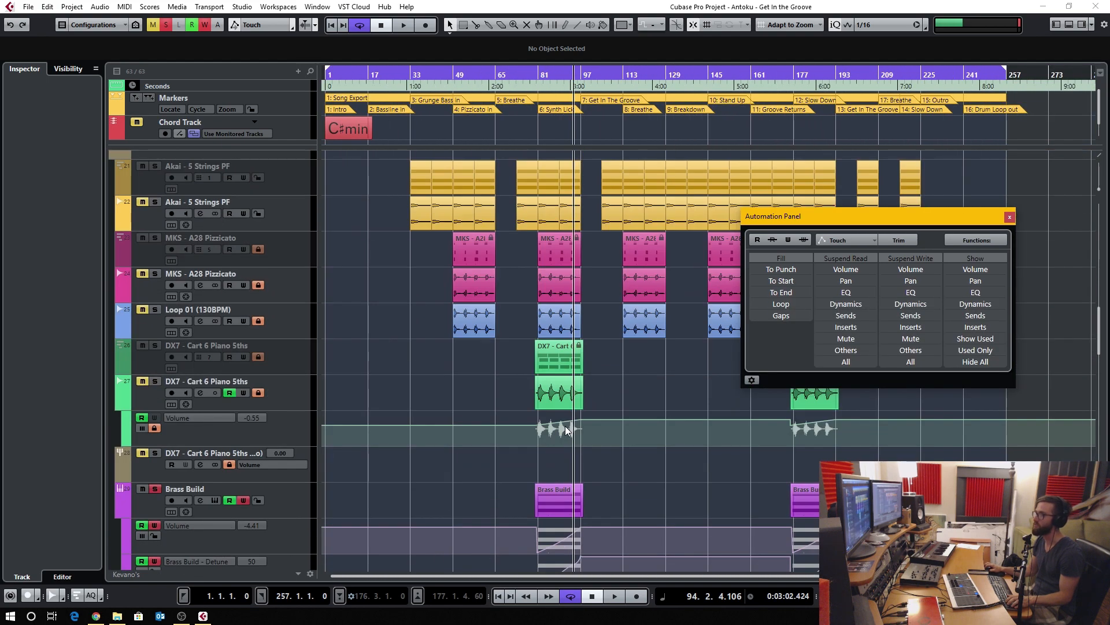
scroll(565, 426, up, 6)
scroll(562, 440, left, 2)
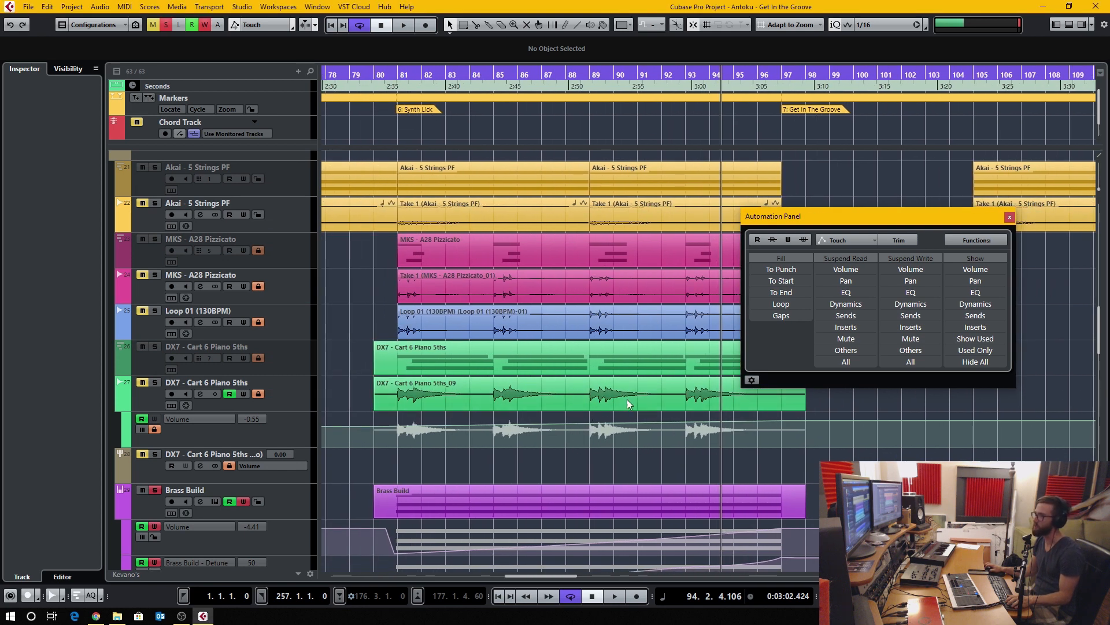
click(752, 380)
click(763, 310)
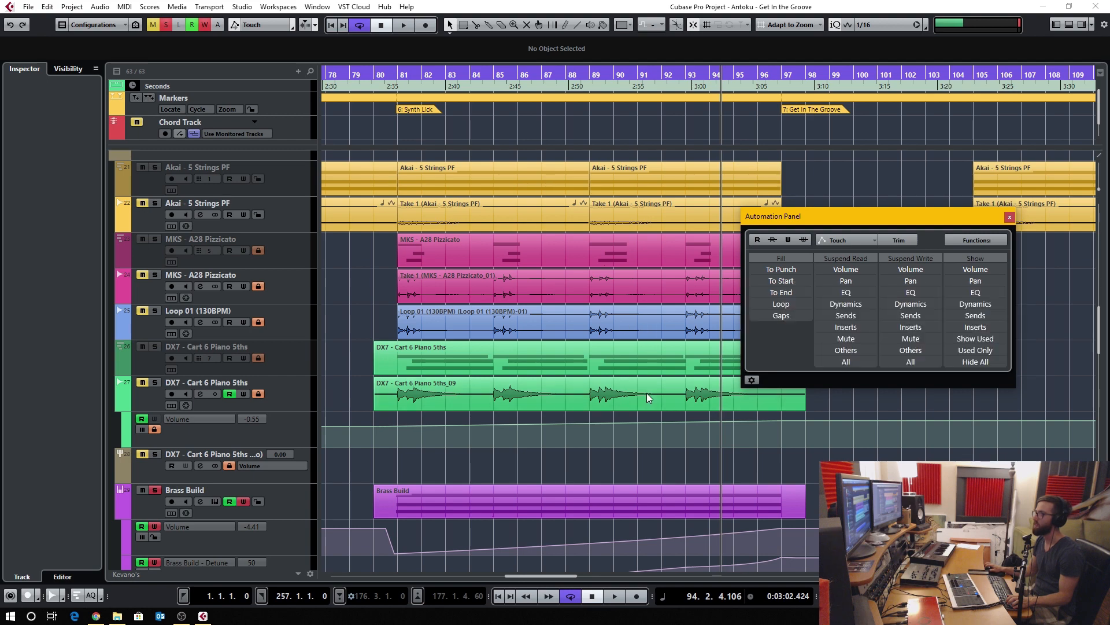
Enable Use Virgin Territory in the automation settings and move the playhead back to about bar 85.
scroll(647, 393, down, 5)
scroll(646, 393, up, 3)
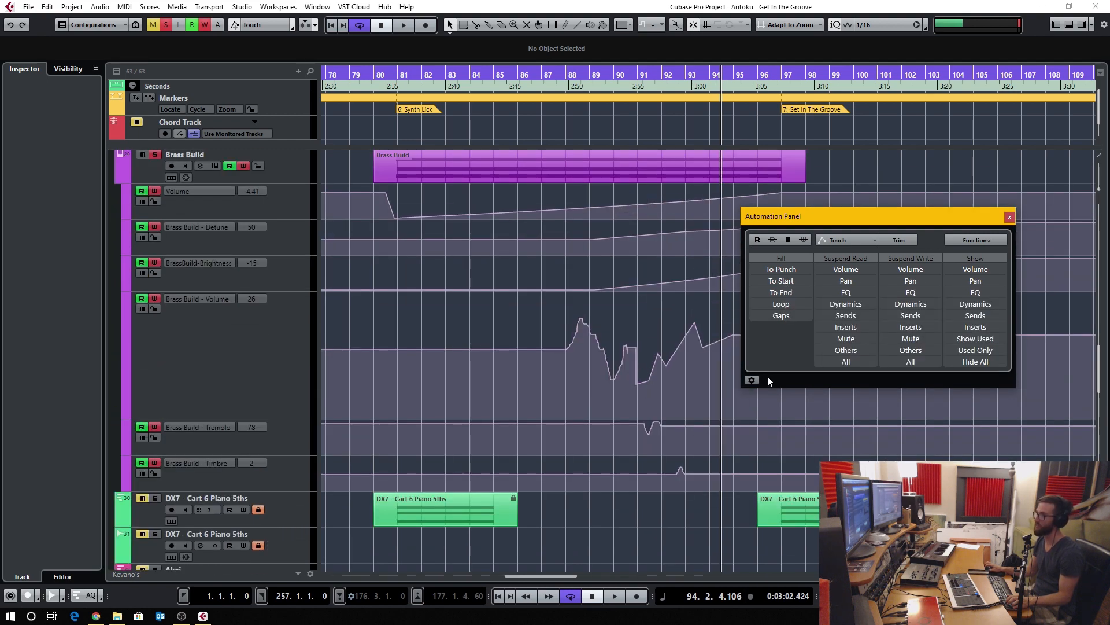
click(752, 380)
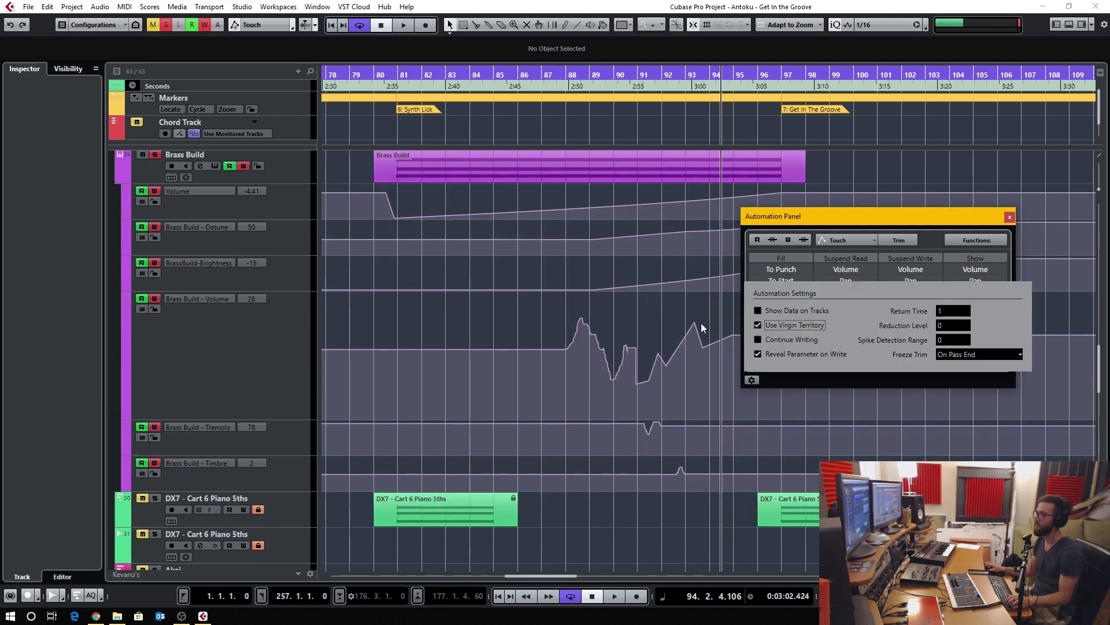
key(space)
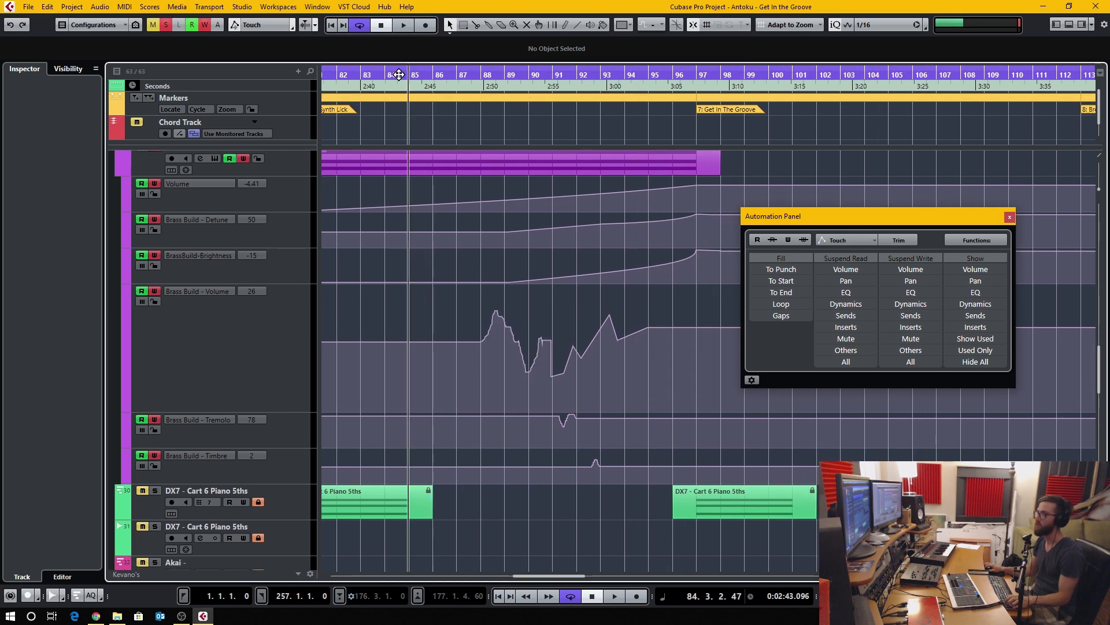
Remove the Tremolo parameter and its automation from the Brass Build track.
click(207, 419)
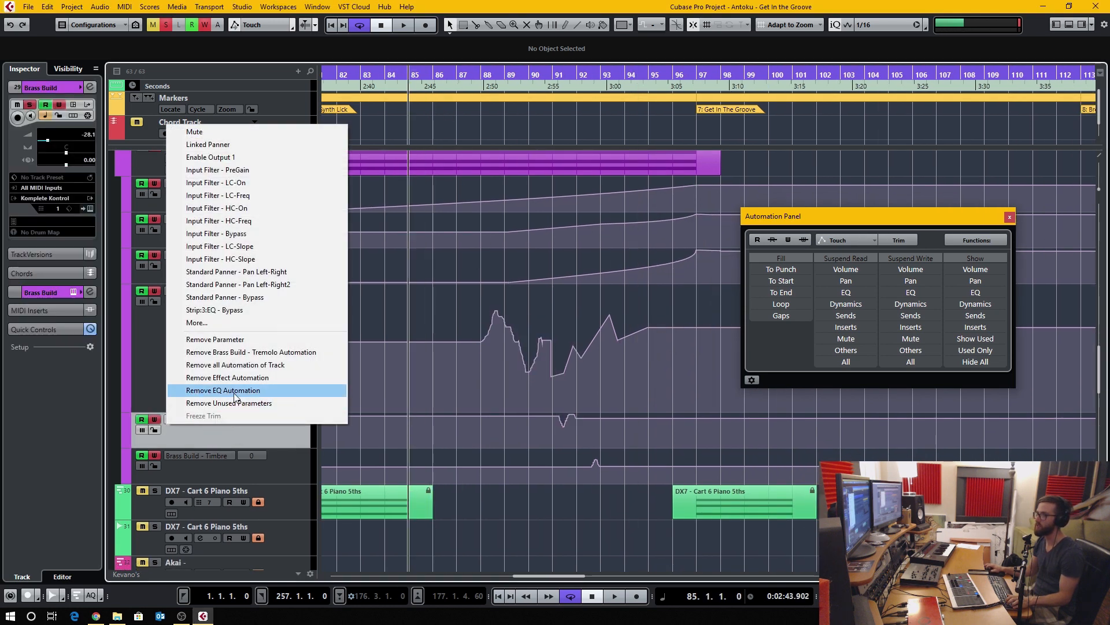
click(235, 411)
click(215, 457)
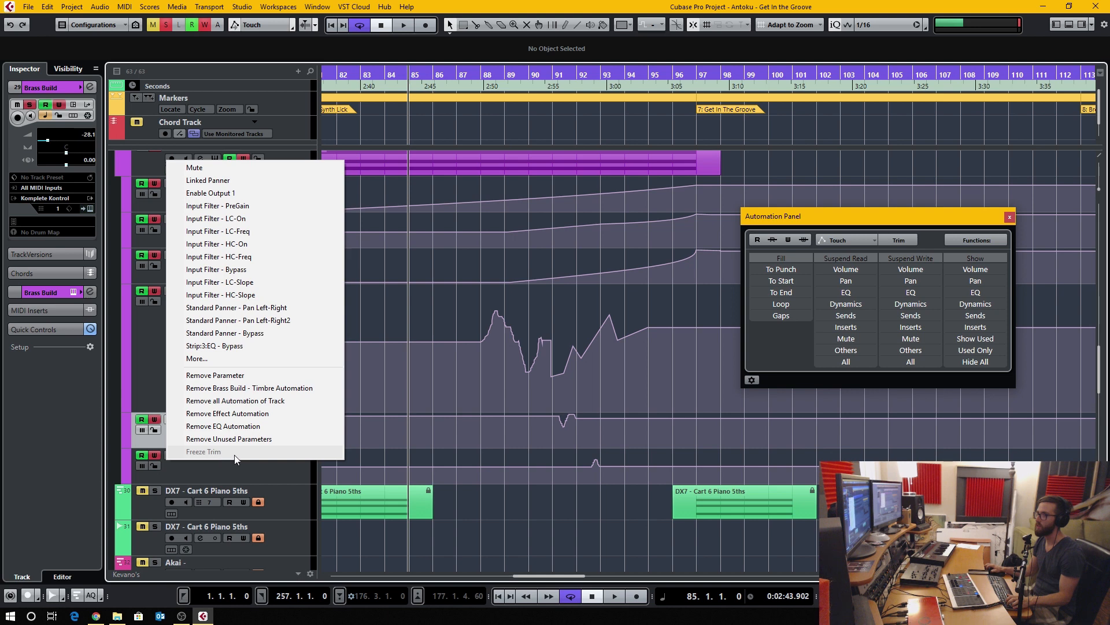
click(189, 416)
click(189, 416)
click(251, 436)
click(204, 422)
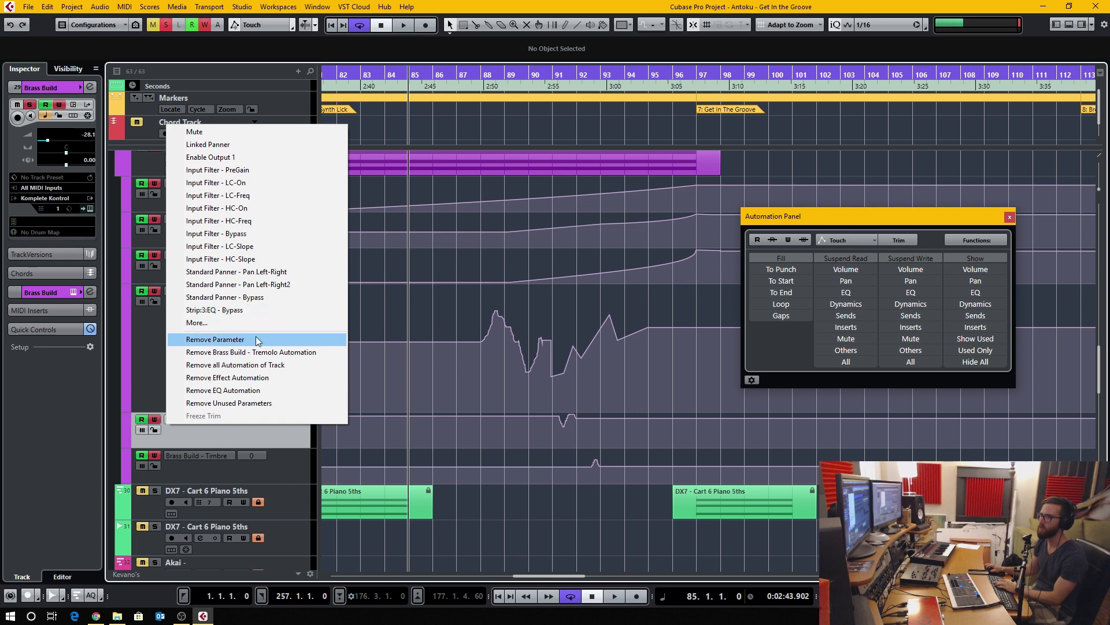
click(249, 339)
click(521, 340)
Remove the Timbre parameter and its automation from the Brass Build track.
click(203, 419)
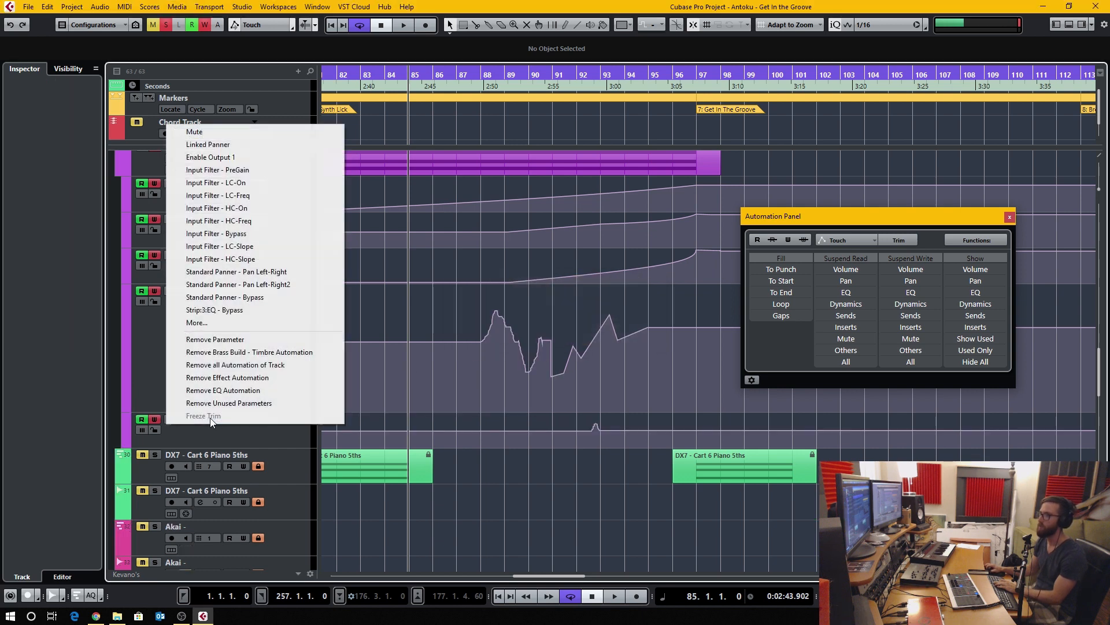
click(260, 339)
click(530, 335)
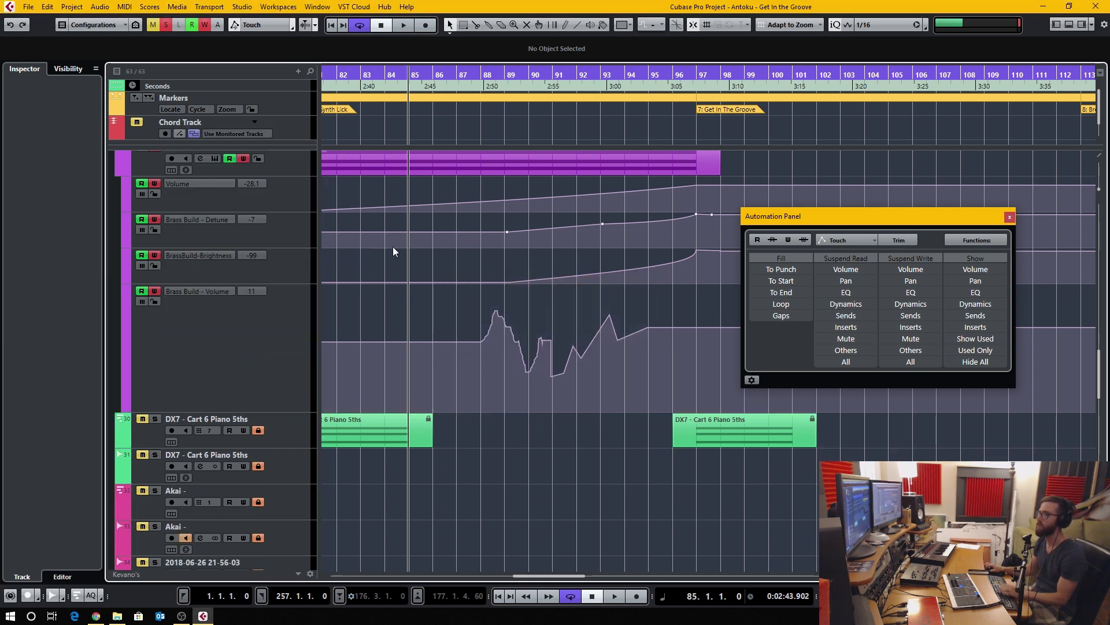
Open the Brass Build instrument, record two short FM8 Tremolo moves during playback around bars 84 and 88, and stop playback.
scroll(239, 275, up, 3)
click(214, 324)
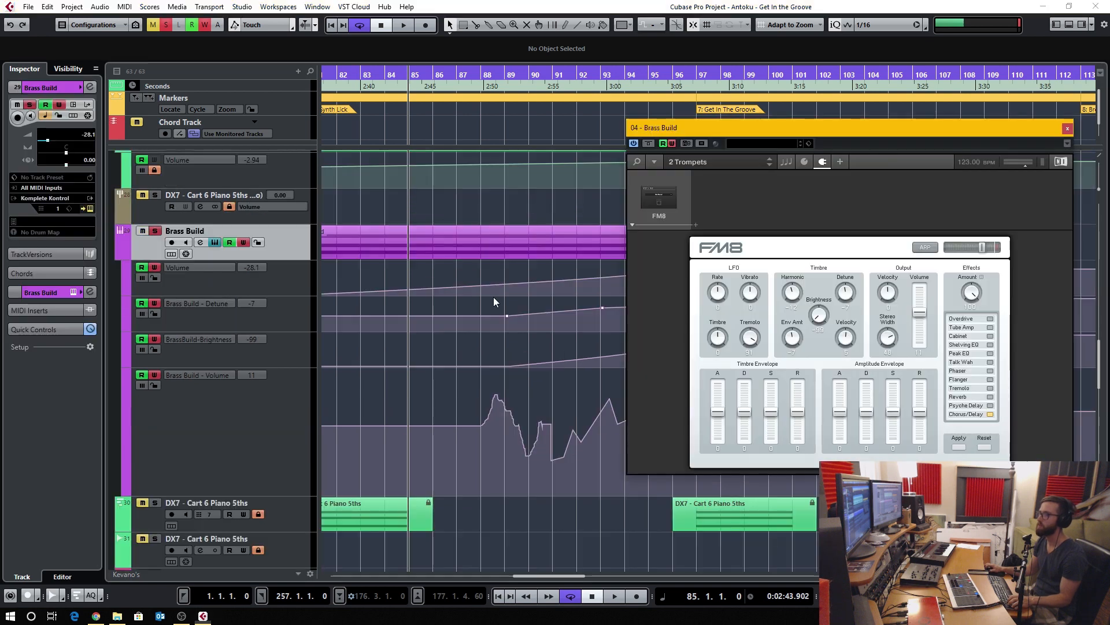
key(space)
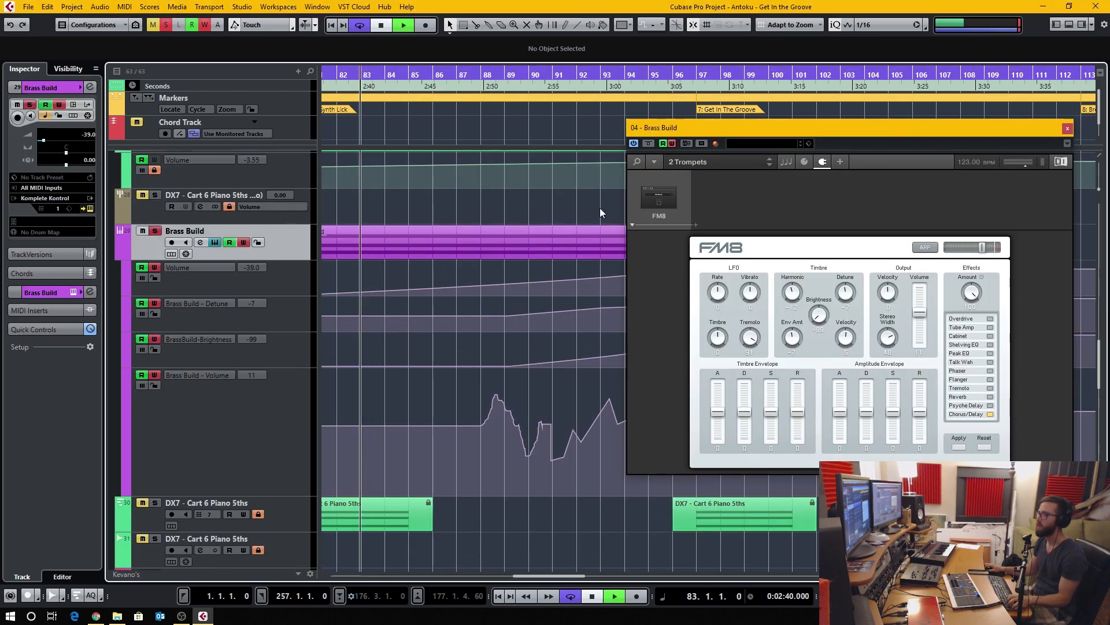
mouse_move(750, 337)
mouse_down()
mouse_move(755, 373)
mouse_move(754, 358)
mouse_up()
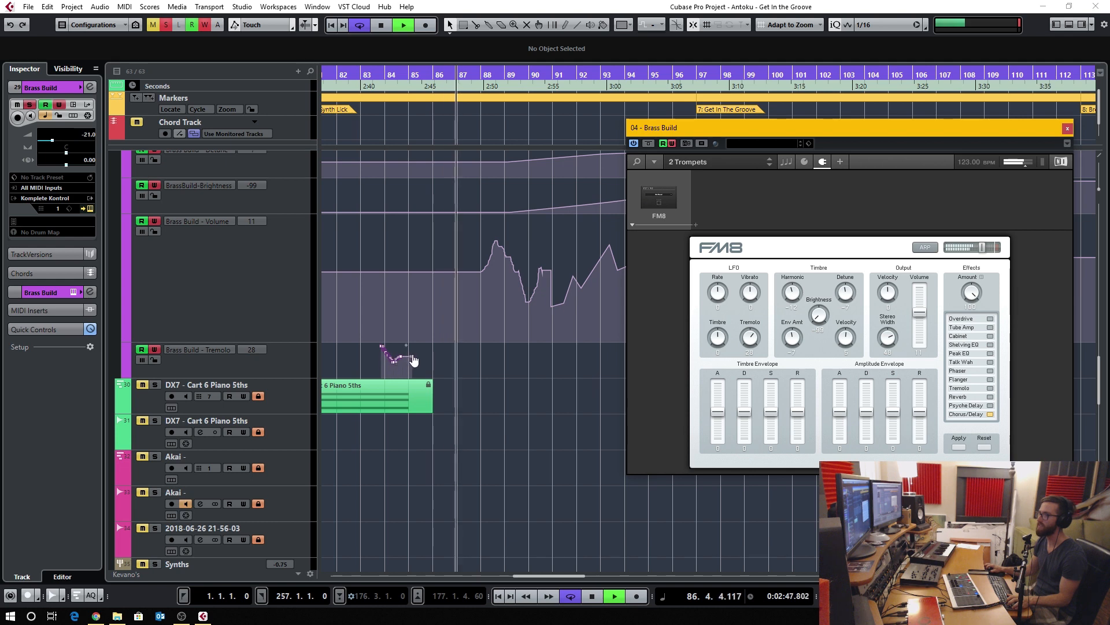
click(438, 306)
mouse_move(750, 338)
mouse_down()
mouse_move(752, 347)
mouse_move(752, 336)
mouse_up()
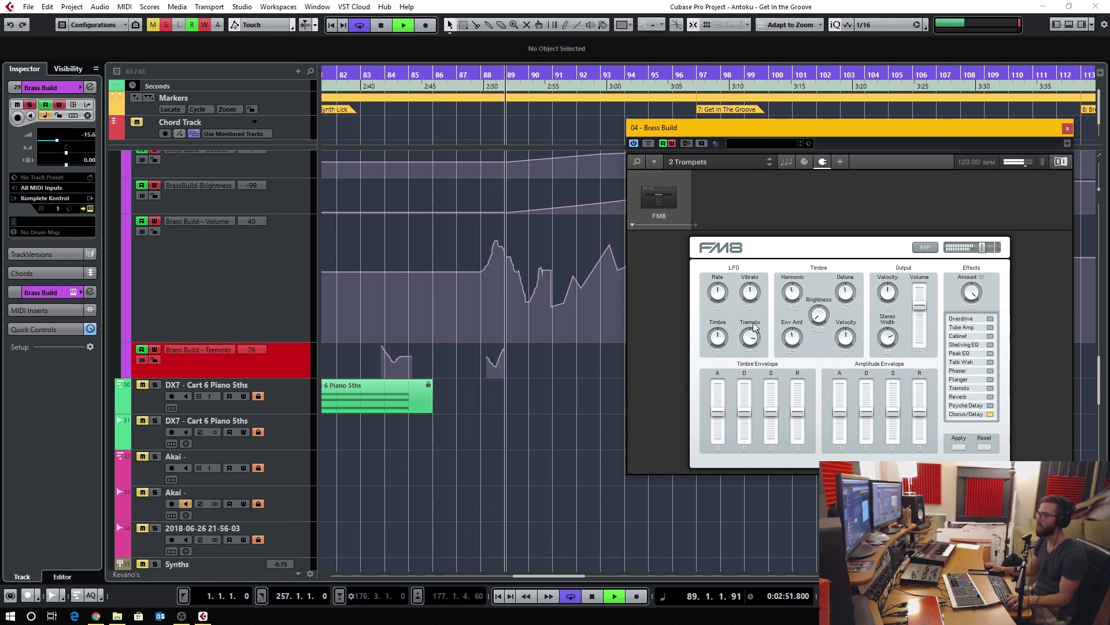
click(548, 357)
key(space)
click(510, 340)
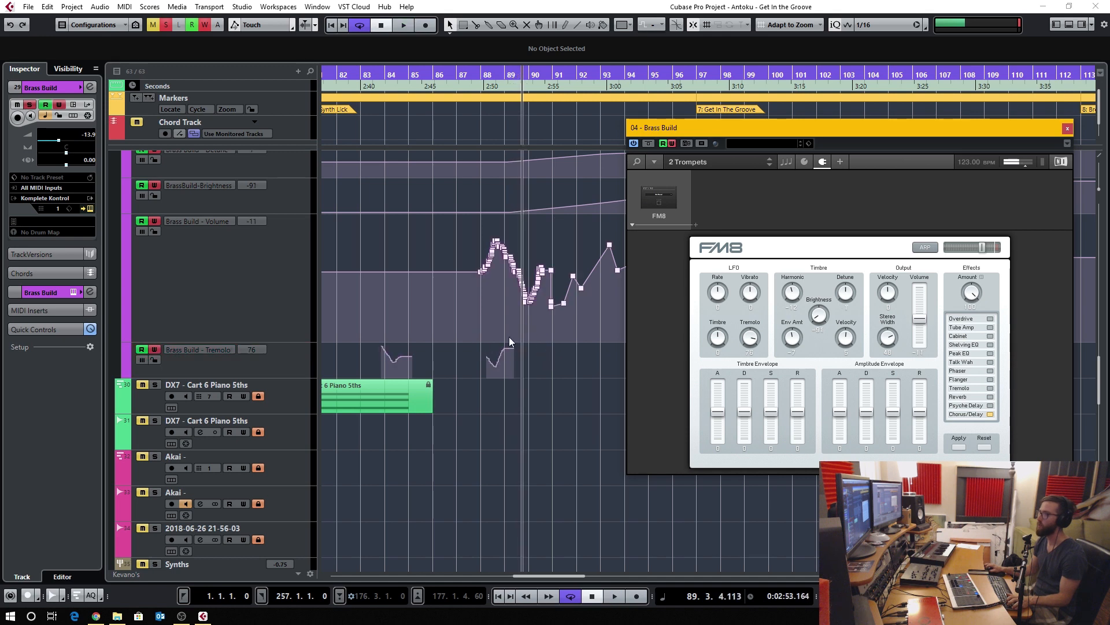
Reopen the Automation Panel and check the Use Virgin Territory option in its settings.
scroll(470, 279, up, 1)
scroll(471, 279, left, 1)
click(438, 376)
scroll(546, 321, right, 1)
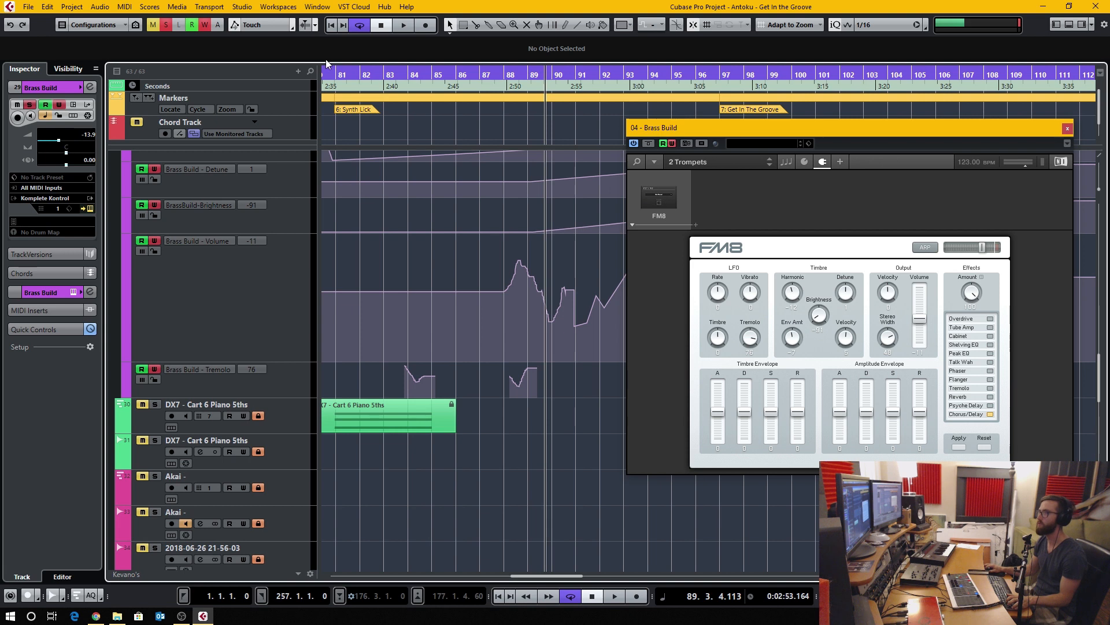
click(292, 25)
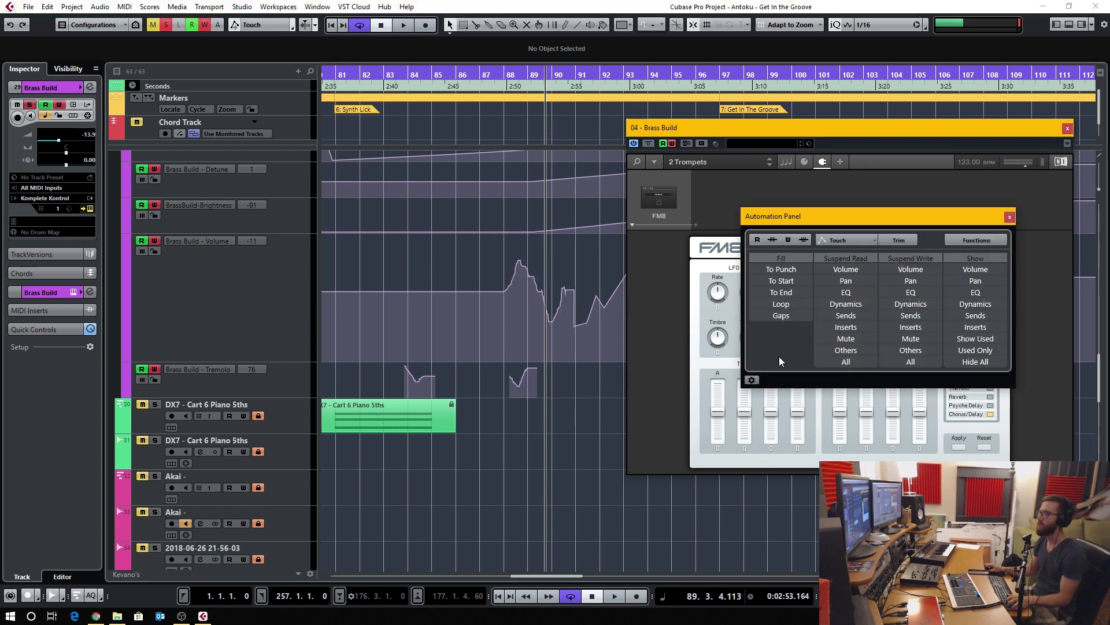
click(752, 380)
click(764, 324)
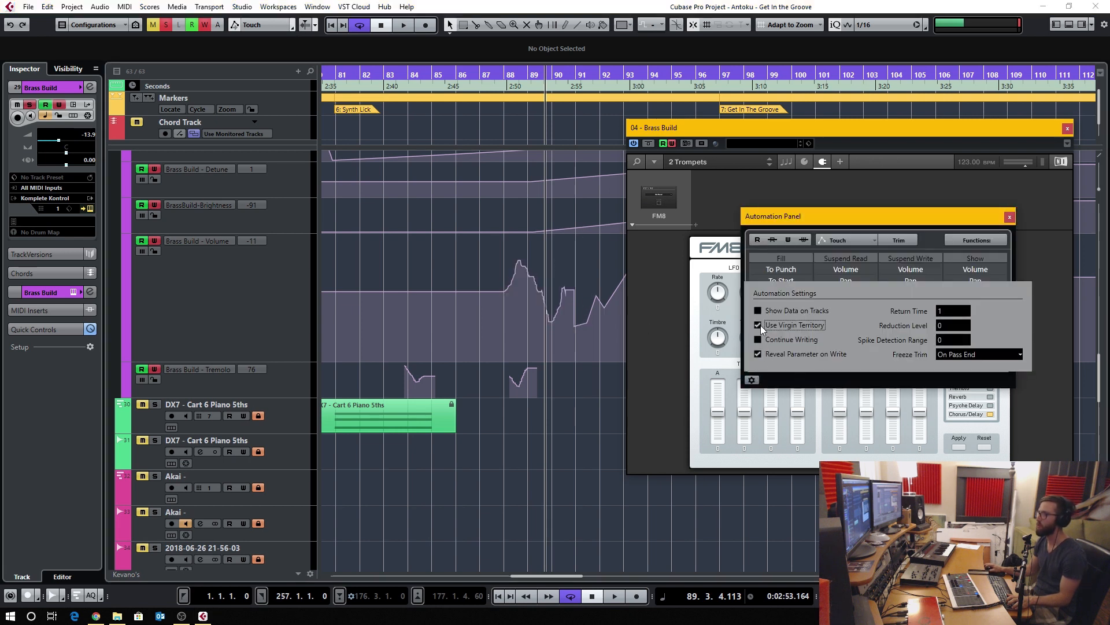
click(776, 150)
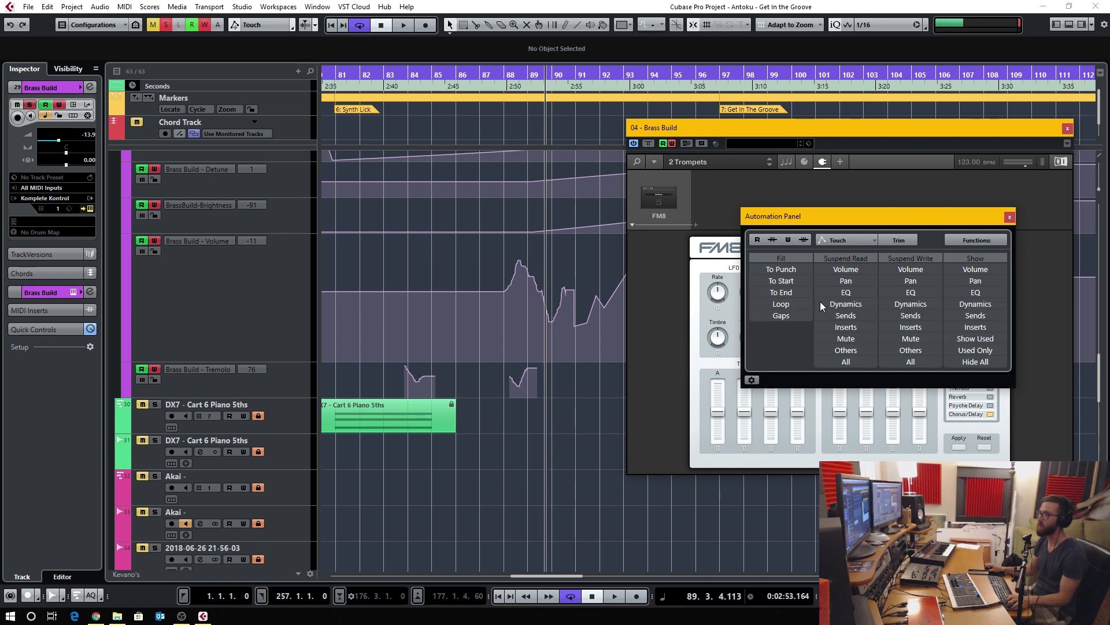
Resume playback, record a third short FM8 Tremolo move around bar 91, and stop playback.
key(space)
click(726, 319)
drag(751, 345, 755, 335)
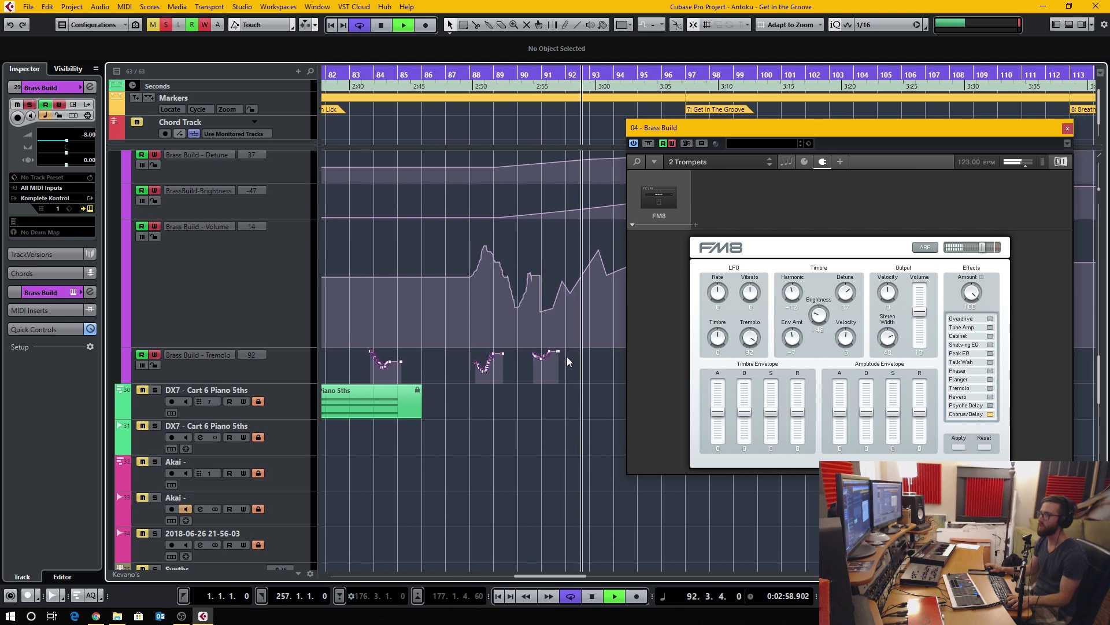
key(space)
click(474, 310)
Examine the separate Tremolo automation segments and the gaps between them on the Brass Build track.
scroll(492, 315, down, 6)
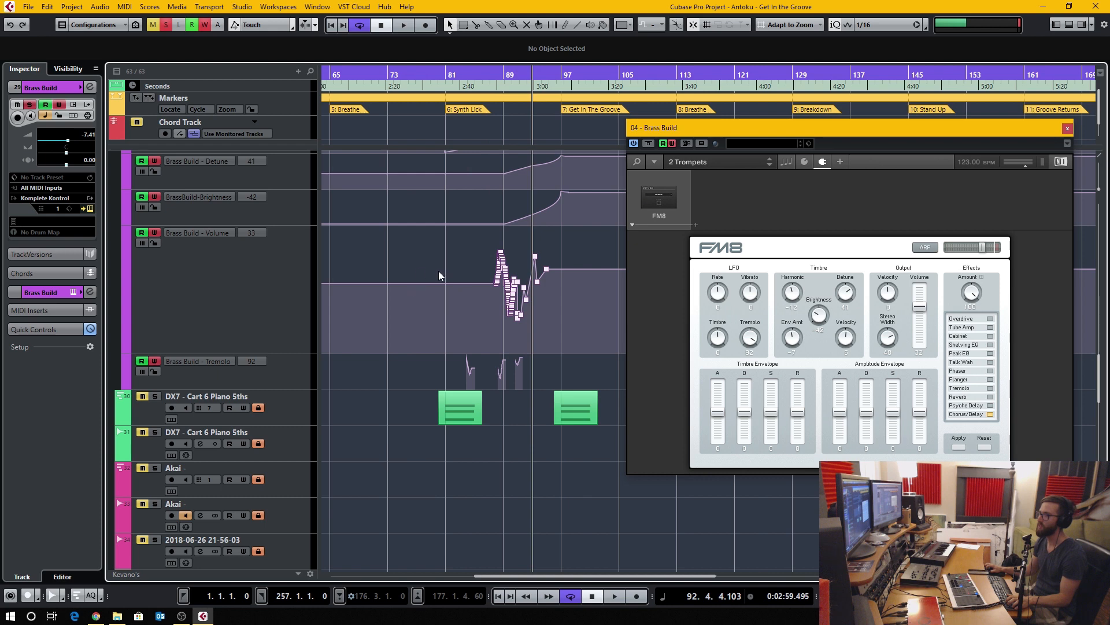
scroll(452, 297, right, 2)
scroll(379, 287, up, 1)
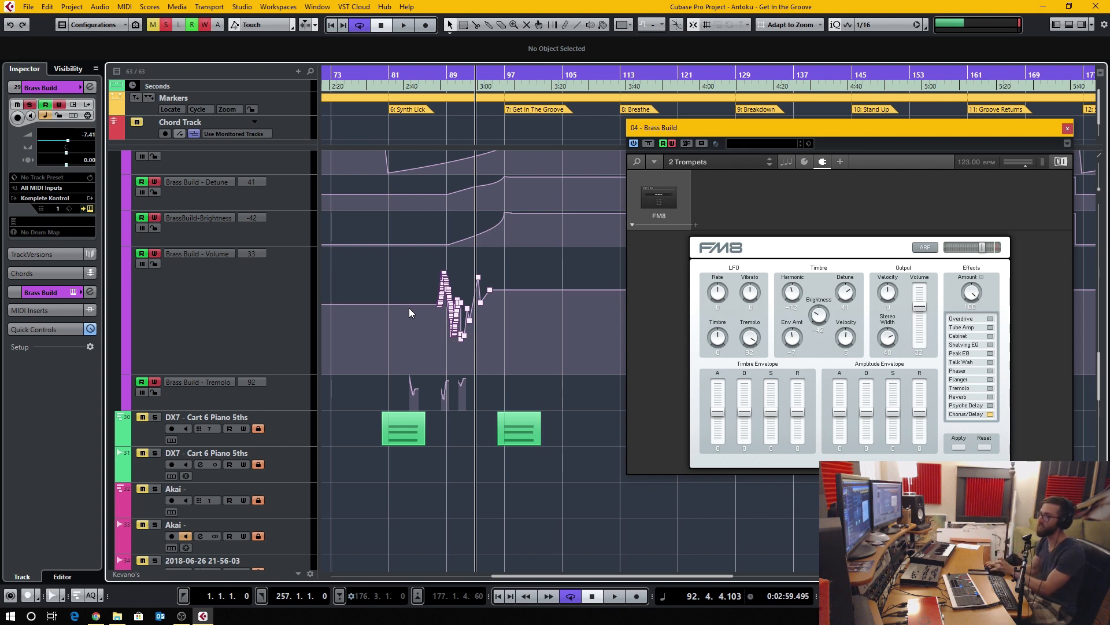
click(468, 390)
click(481, 369)
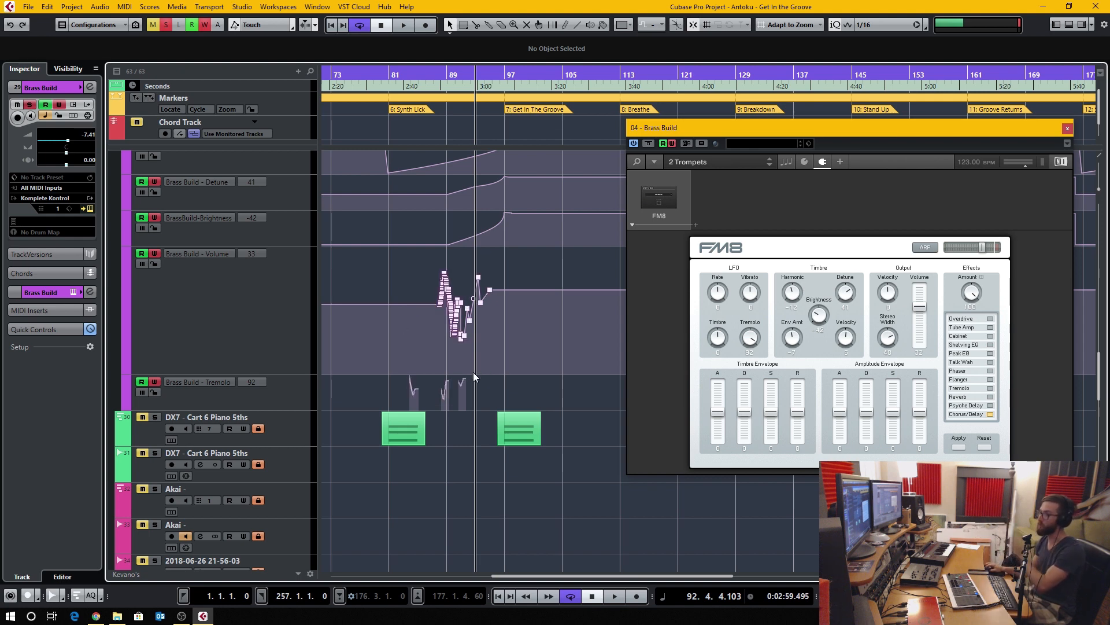
click(462, 396)
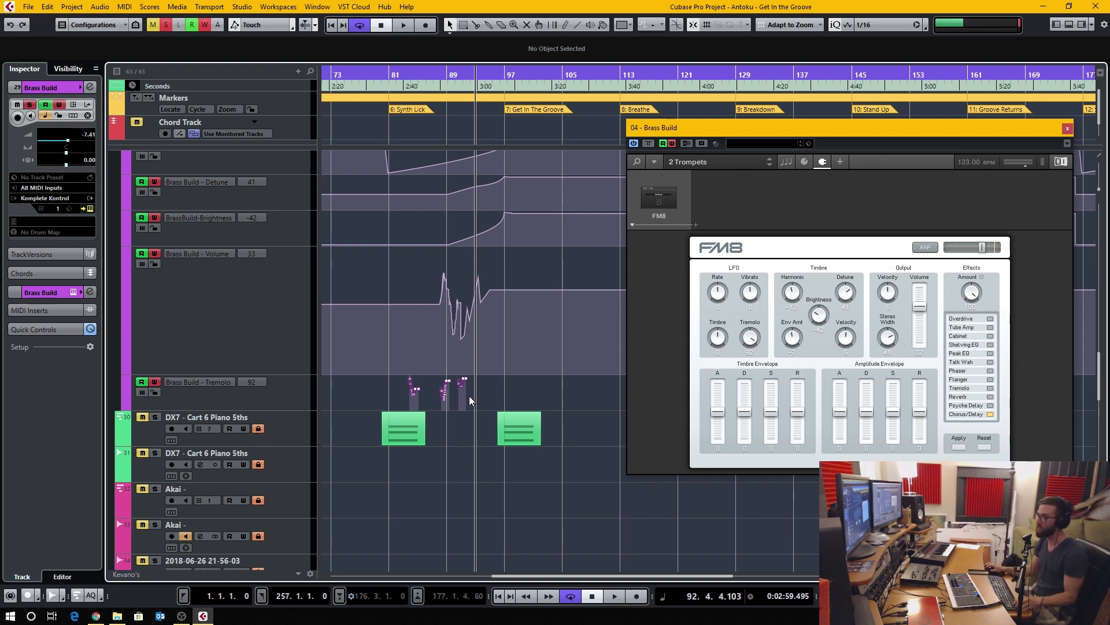
key(h)
key(h)
key(h)
scroll(531, 402, left, 1)
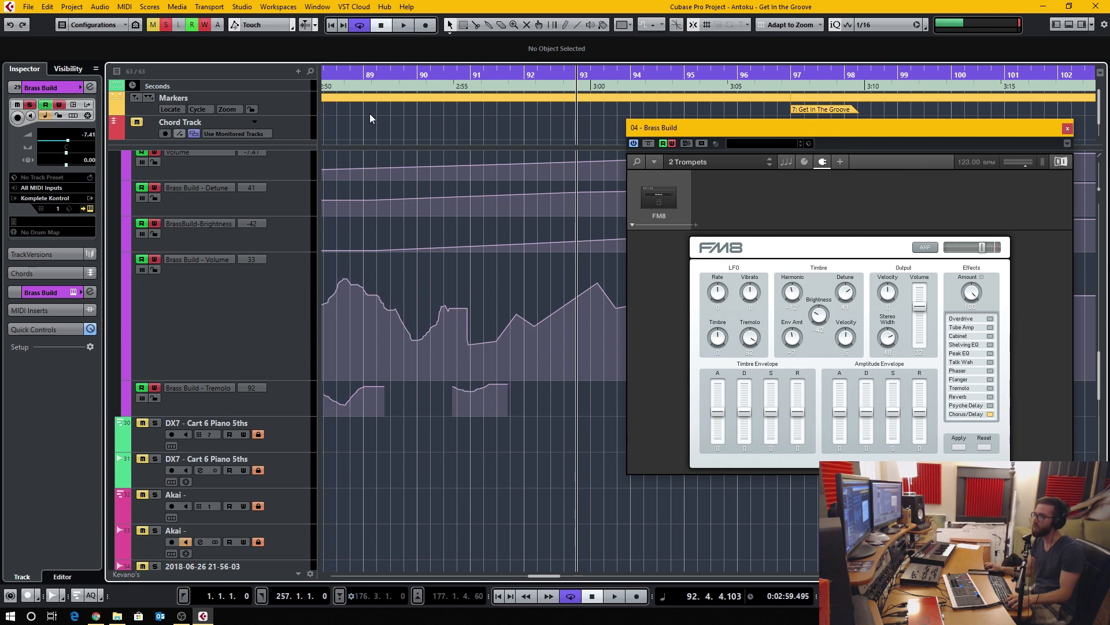
Disable automation writing for all tracks, play back from around bar 88 to hear the recorded Tremolo moves, and stop around bar 92.
click(372, 69)
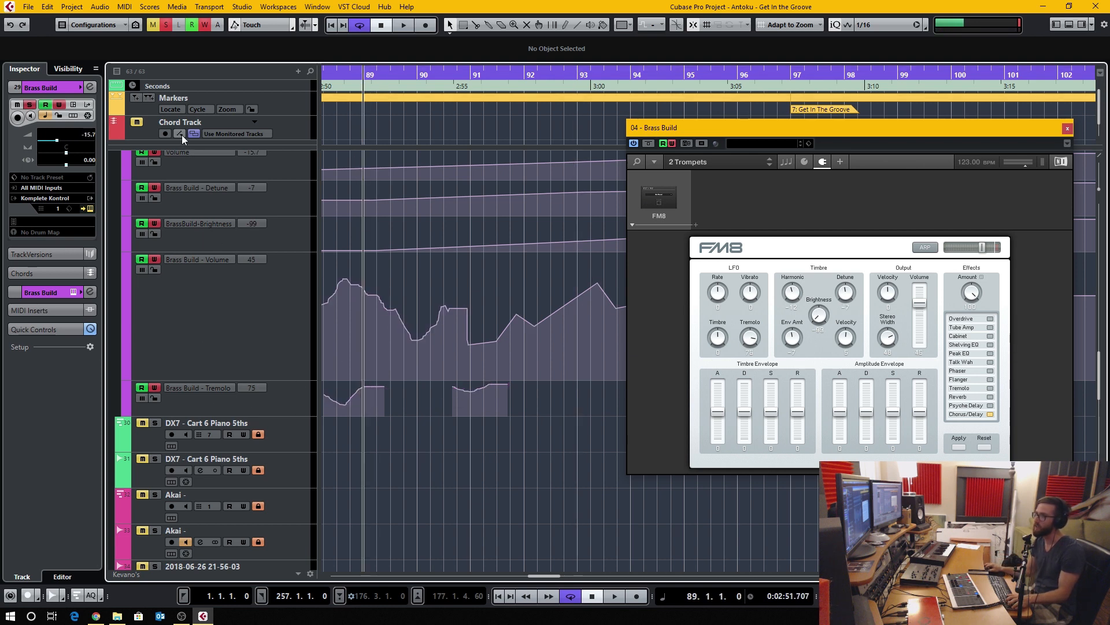
click(203, 28)
drag(333, 74, 323, 74)
key(space)
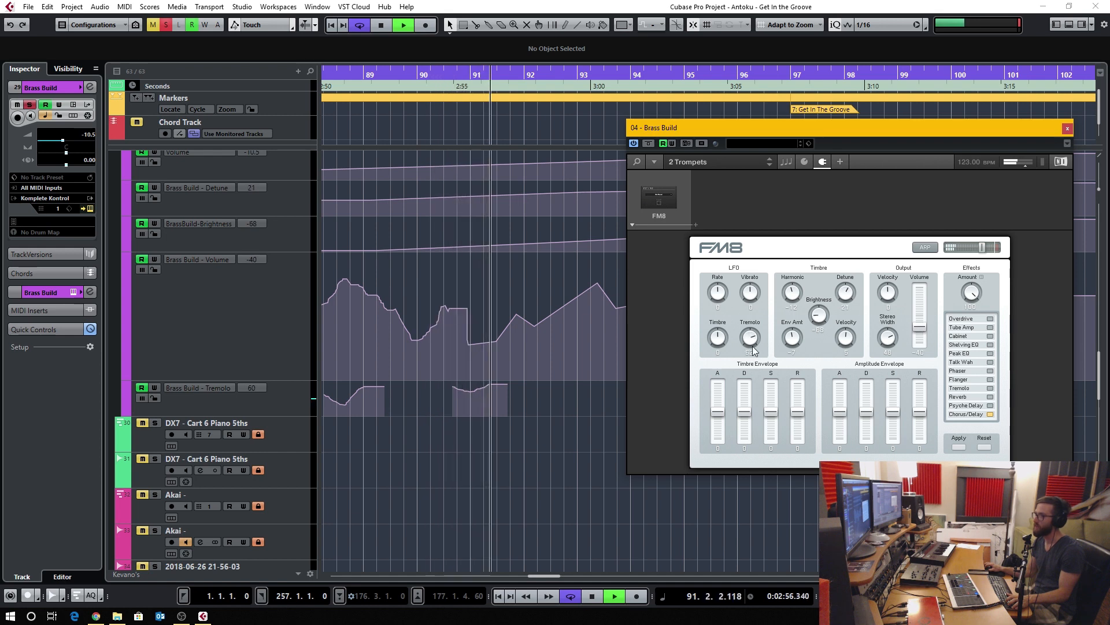
key(space)
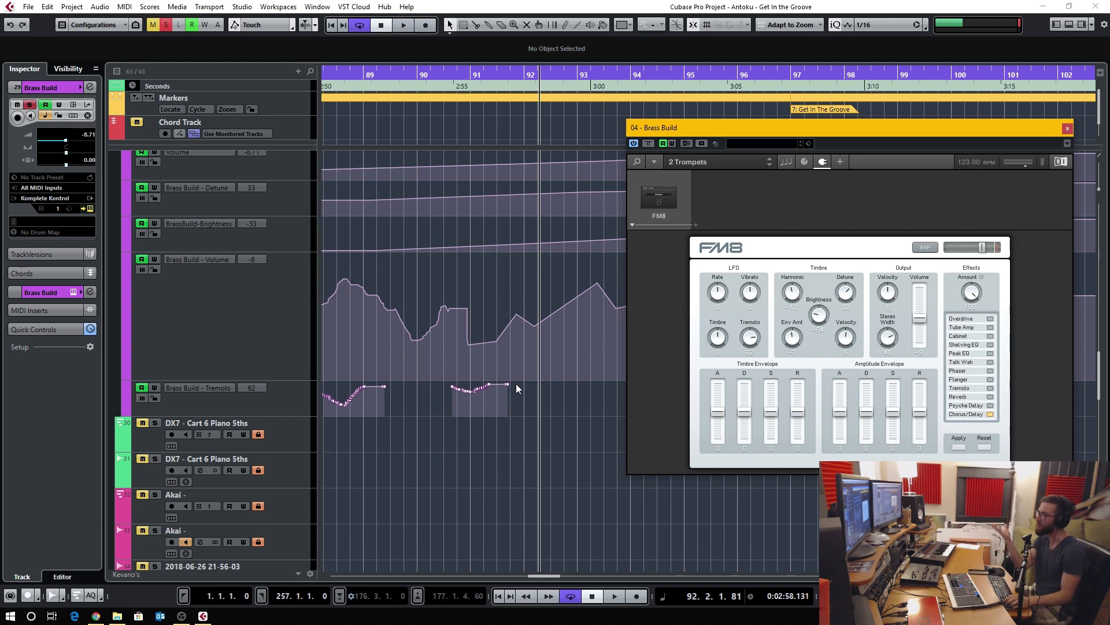
Adjust the bend of the Brass Build Brightness automation curve rising toward bar 97.
scroll(485, 380, down, 3)
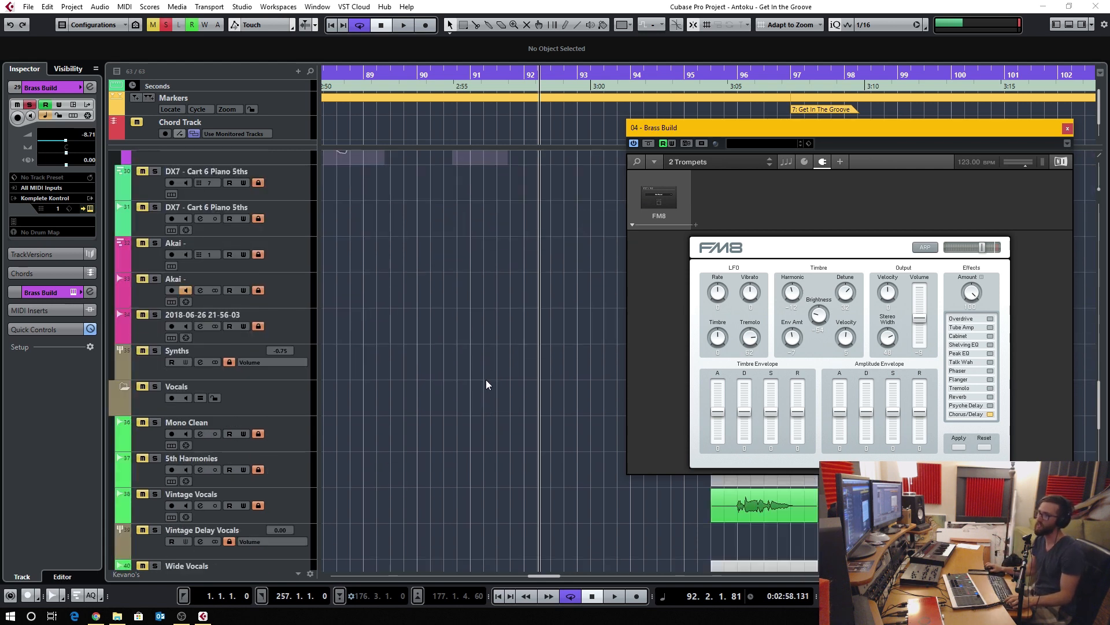
scroll(487, 382, up, 4)
scroll(490, 386, down, 5)
scroll(497, 391, up, 4)
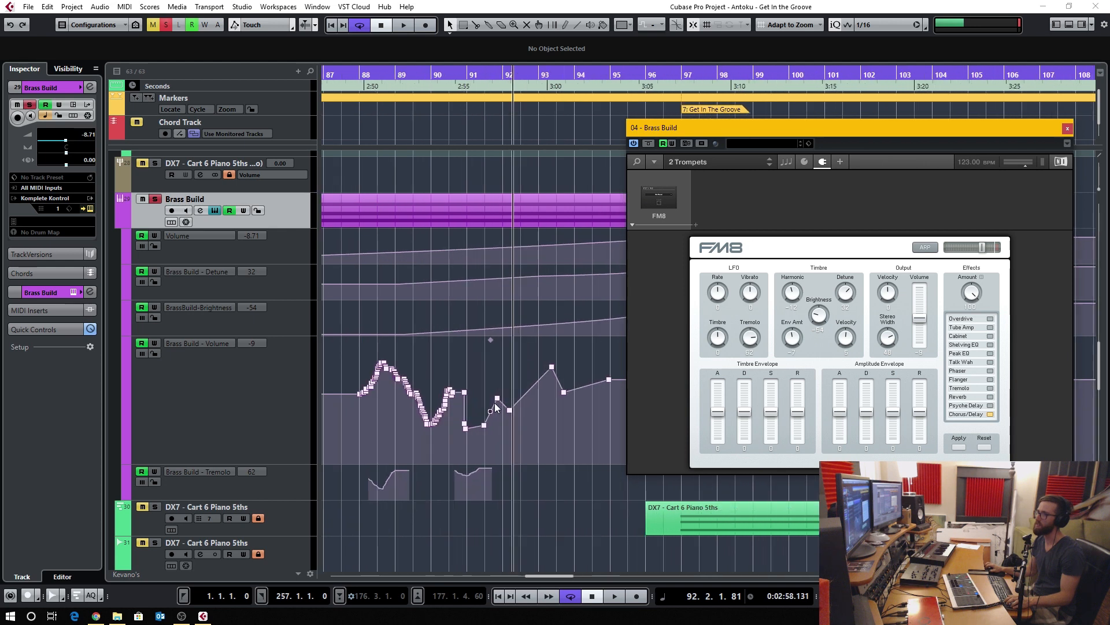
scroll(520, 387, up, 2)
drag(482, 422, 464, 430)
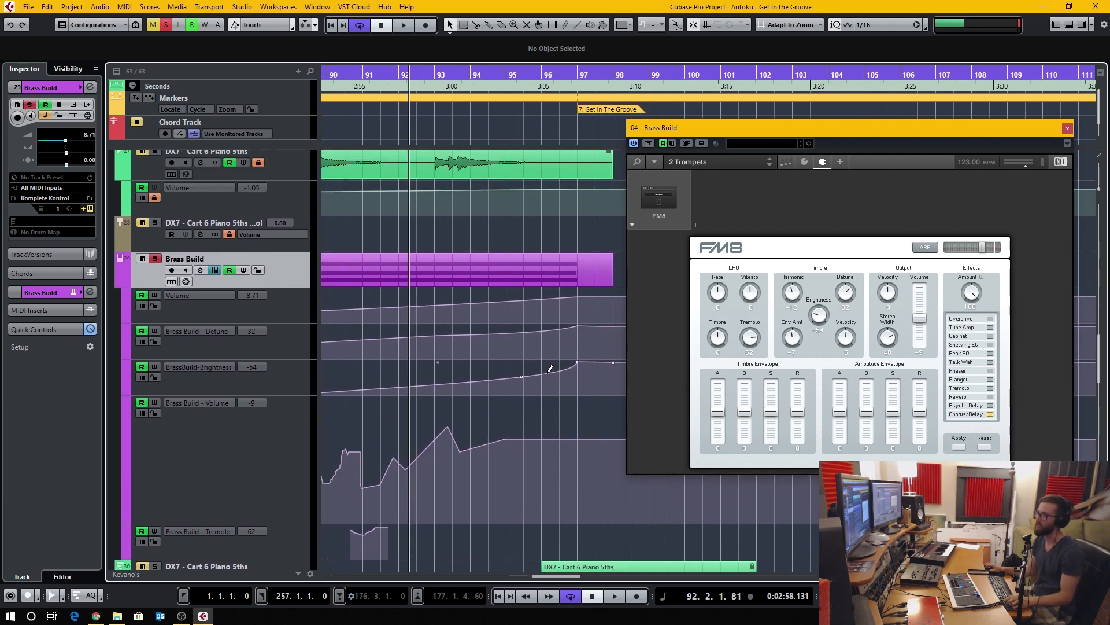
scroll(561, 384, up, 4)
drag(560, 379, 516, 389)
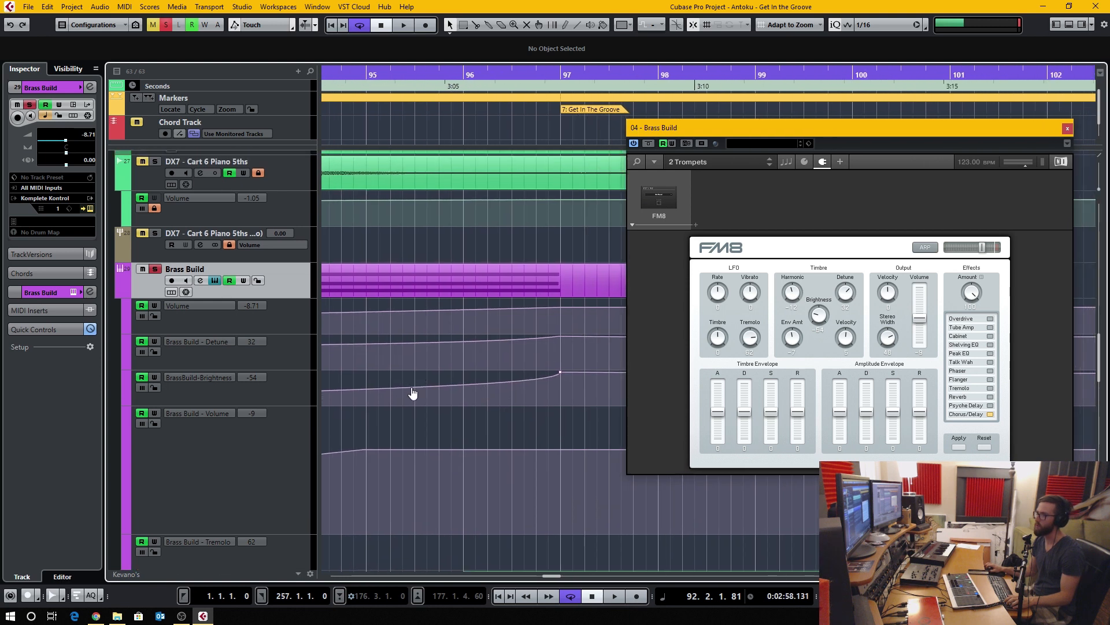
drag(412, 389, 412, 388)
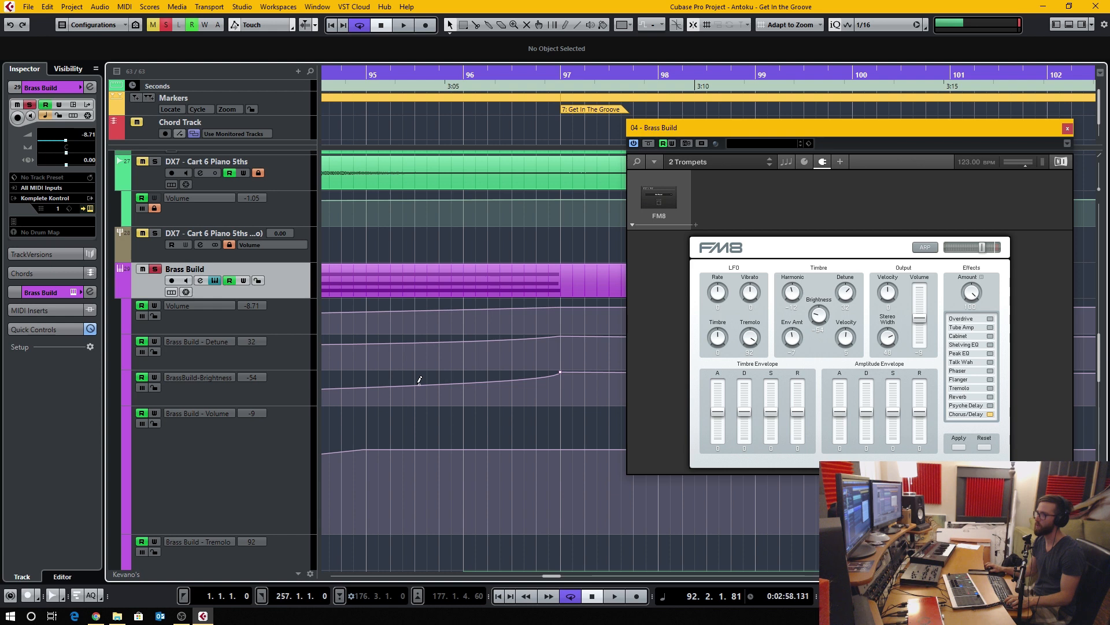
Replace the jagged Brass Build Volume automation with a single curved ramp from bar 81 to about bar 93, deleting the dense points between.
scroll(480, 378, down, 5)
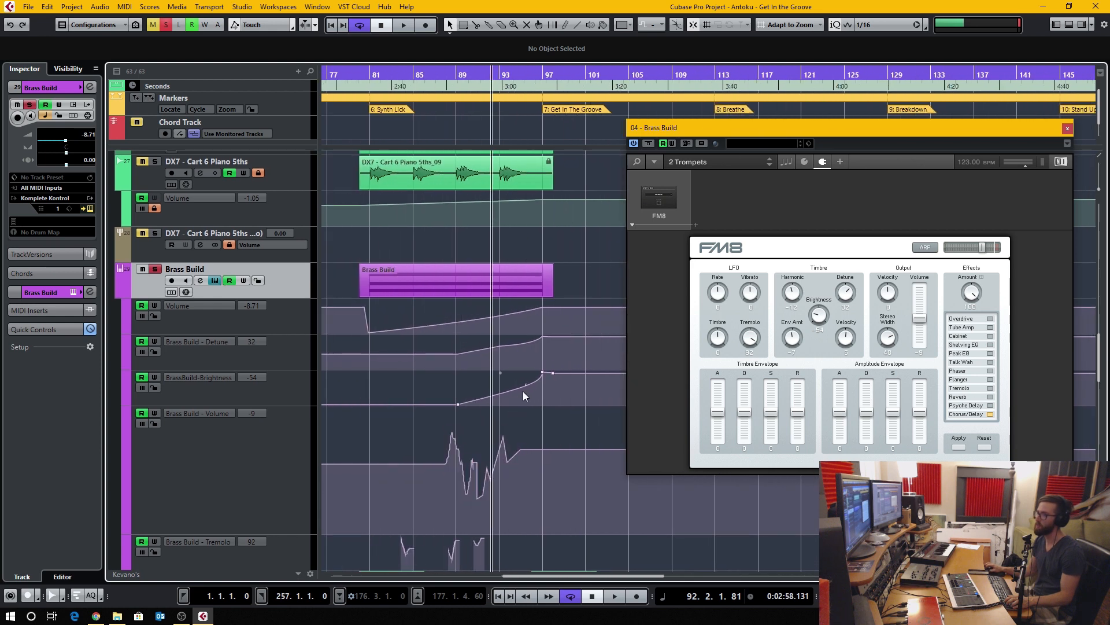
scroll(470, 411, down, 3)
scroll(468, 403, up, 3)
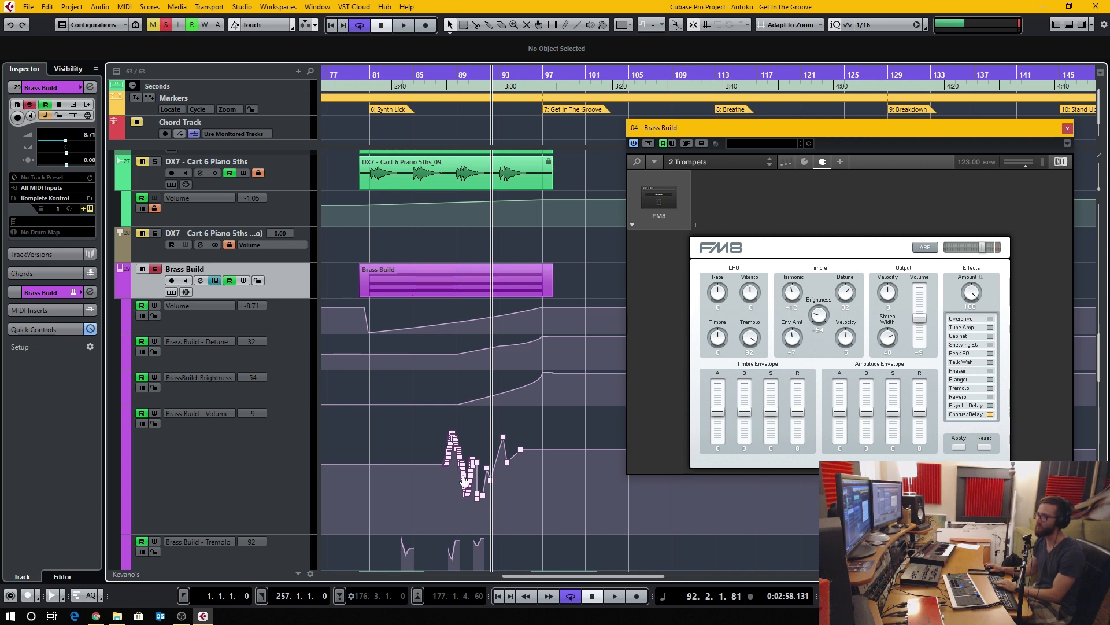
key(Delete)
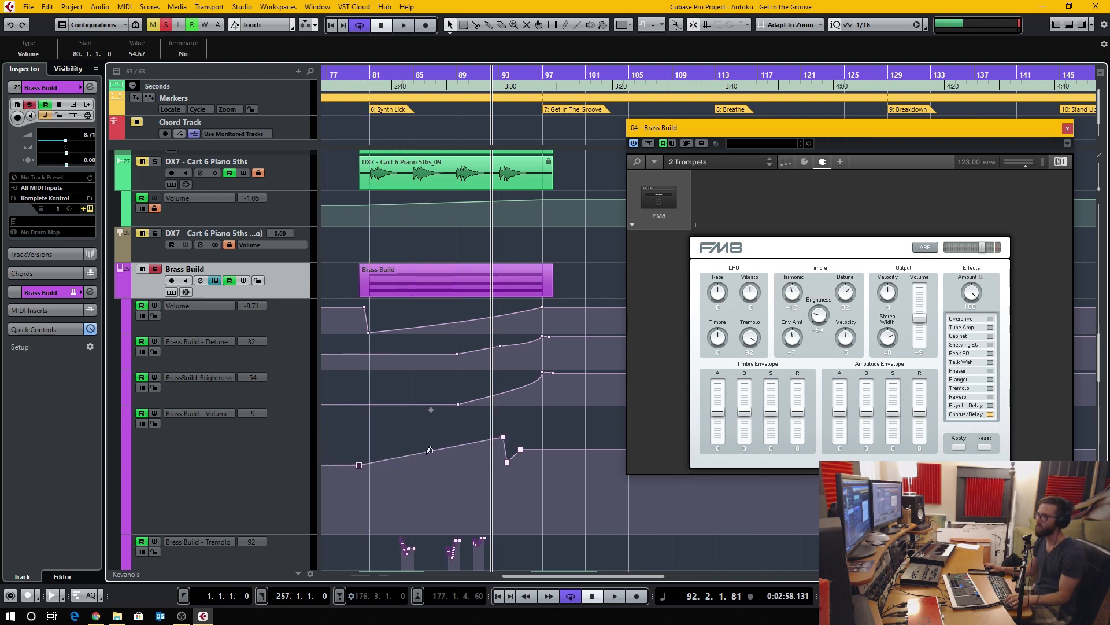
drag(360, 466, 370, 467)
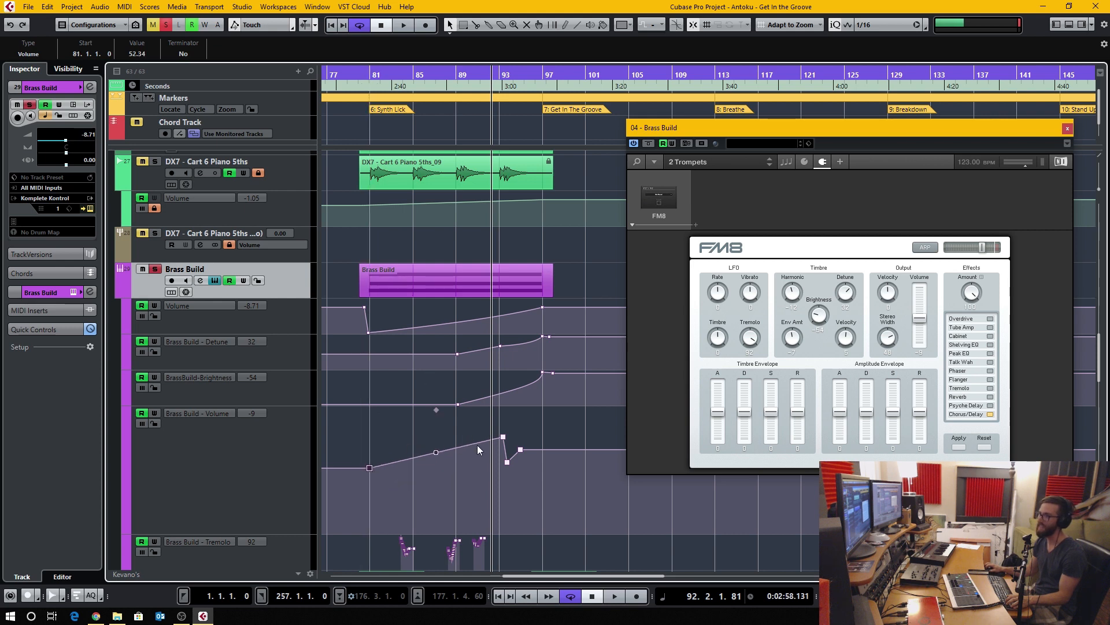
drag(438, 457, 466, 466)
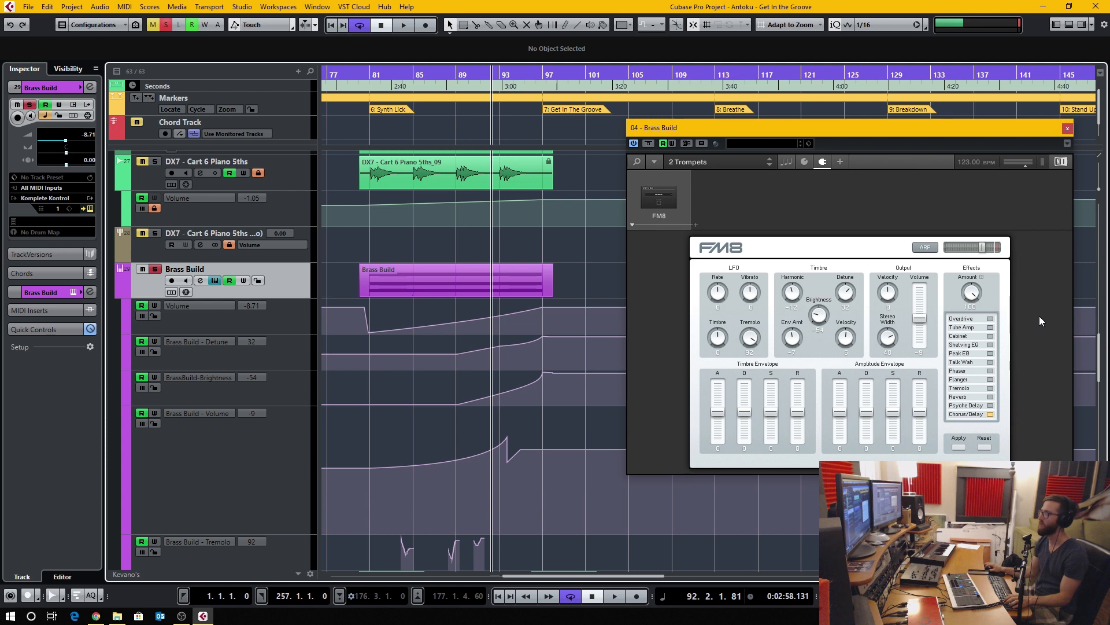
Open the Automation Panel, check its automation settings, and move the panel clear of the FM8 instrument window.
click(294, 27)
click(752, 379)
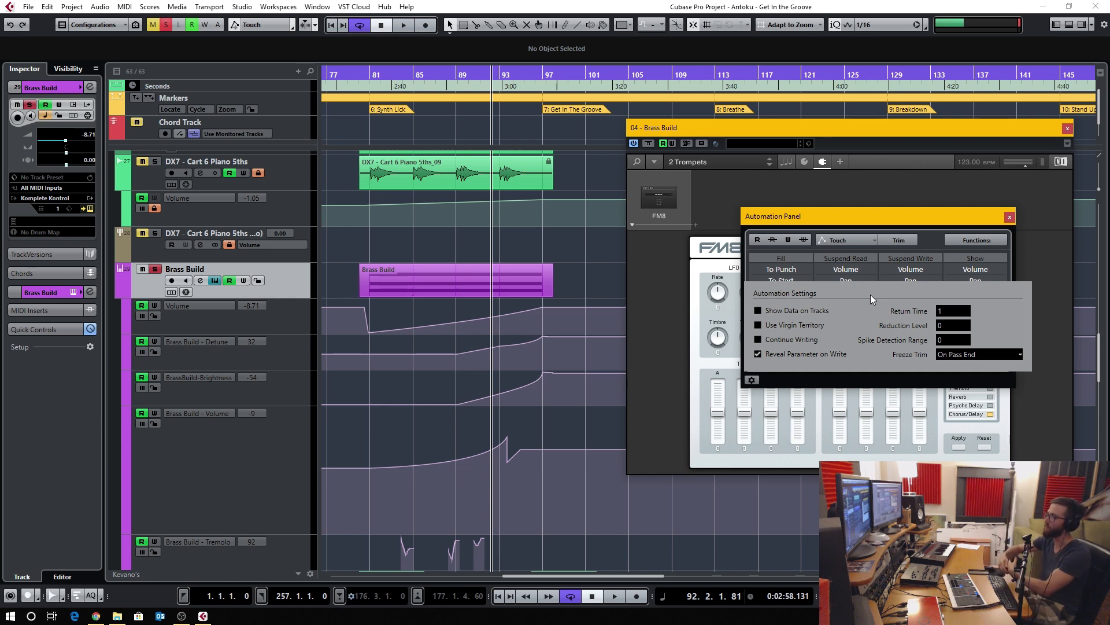
drag(887, 221, 470, 225)
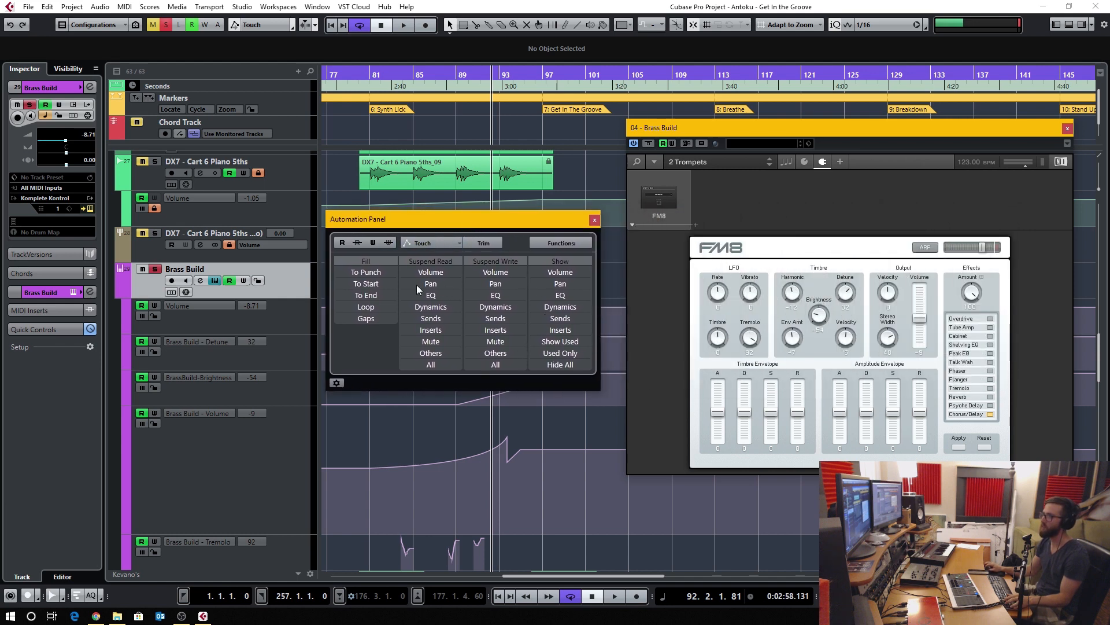